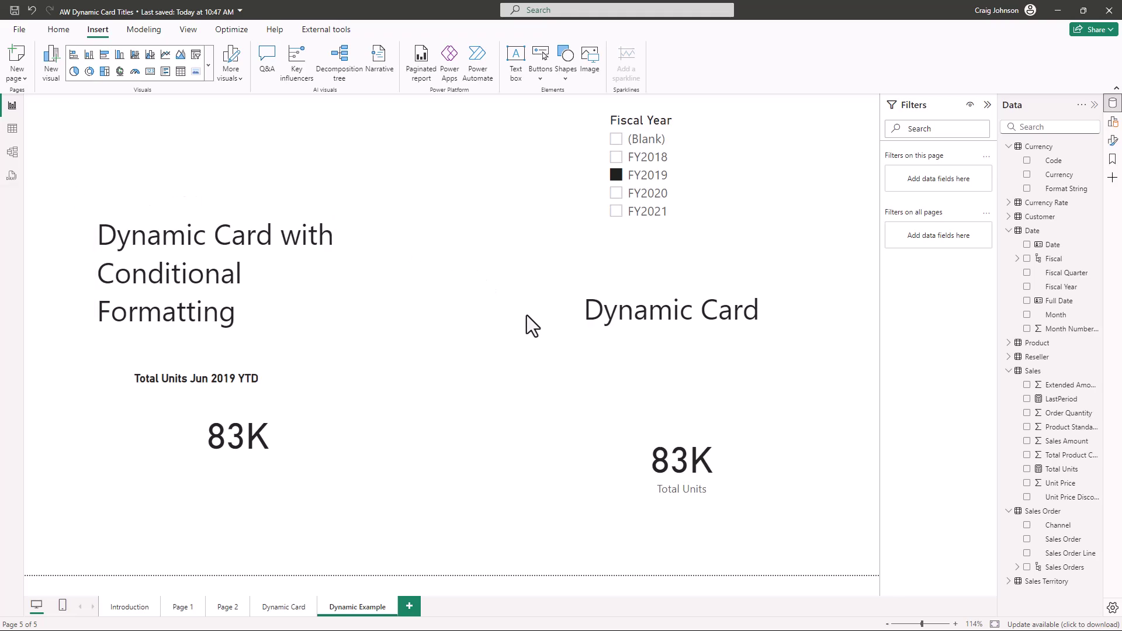
Compare how the two example cards respond when the page is filtered to FY2020, FY2018, FY2020 and FY2019
click(633, 295)
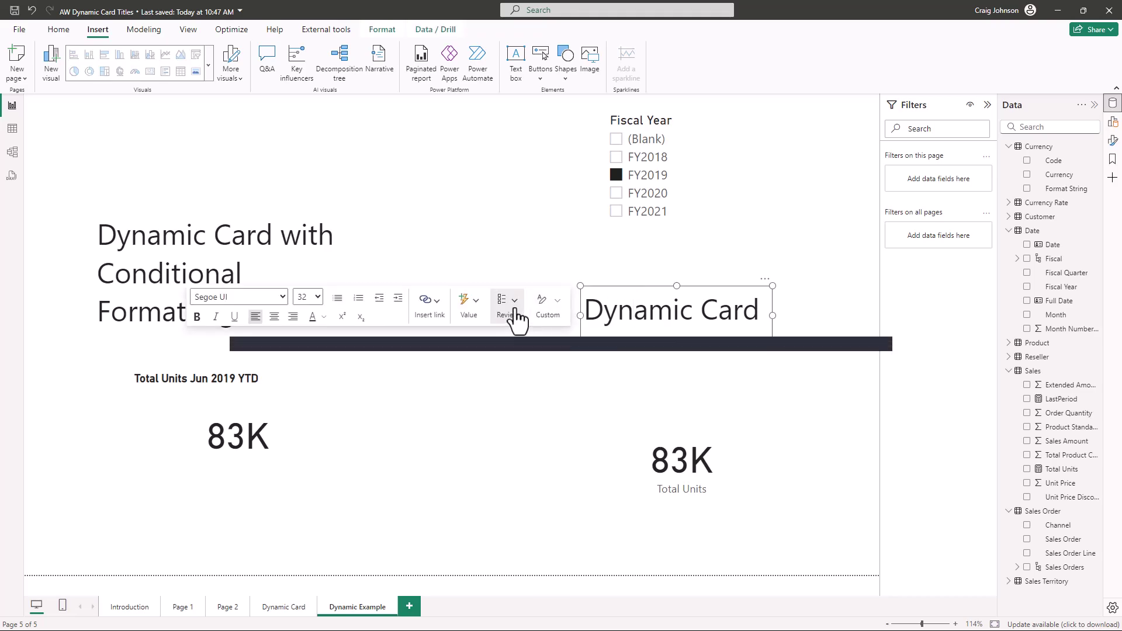
click(570, 432)
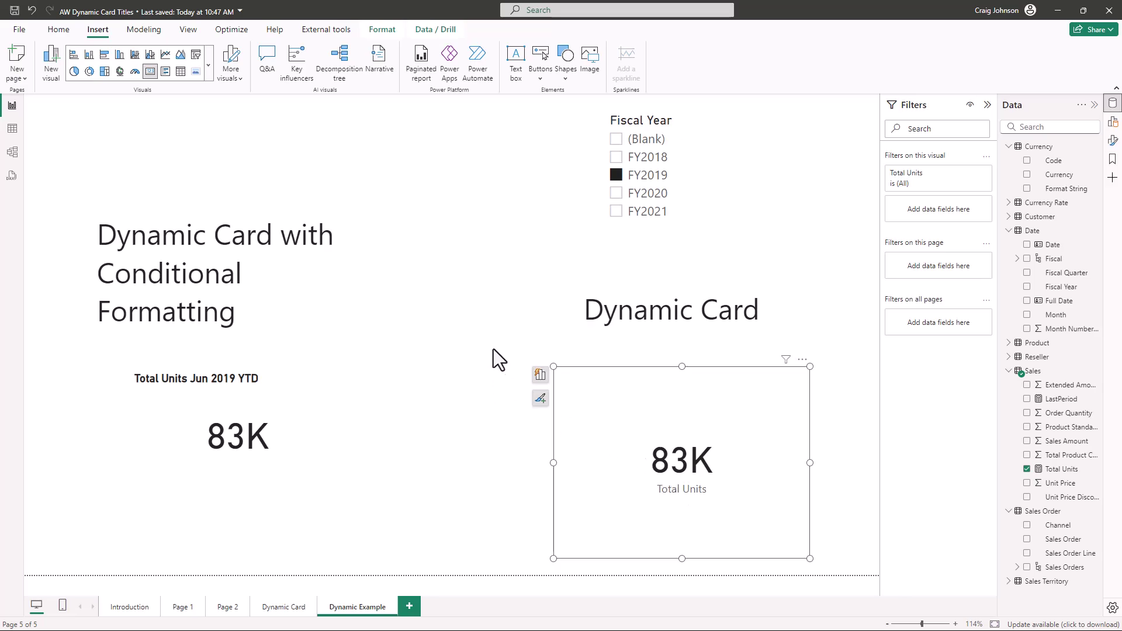
click(255, 141)
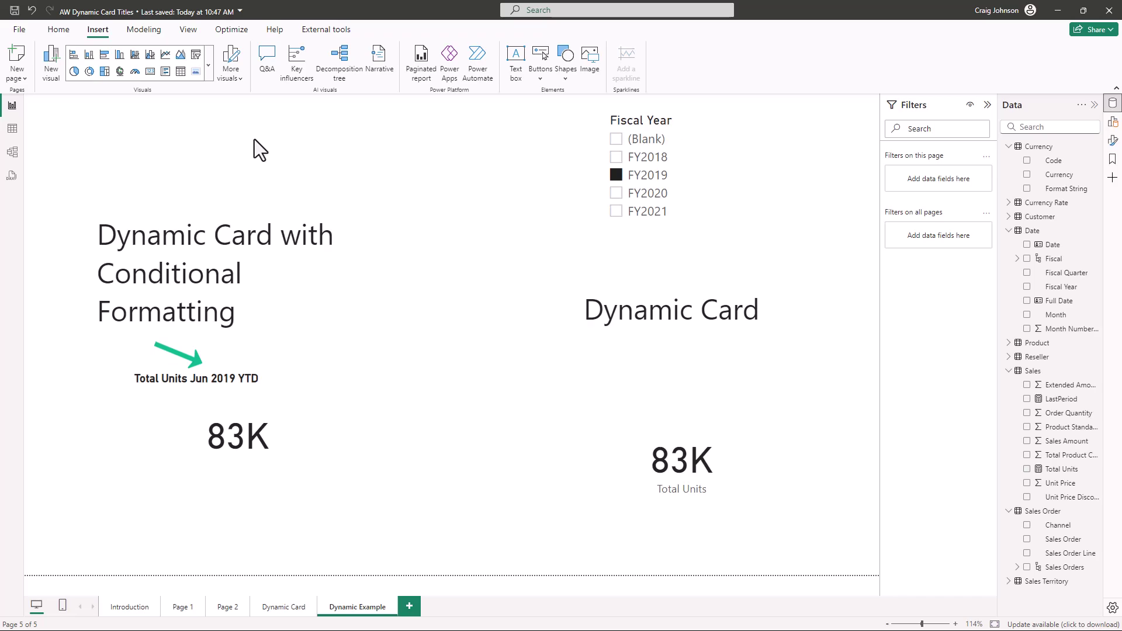
click(617, 195)
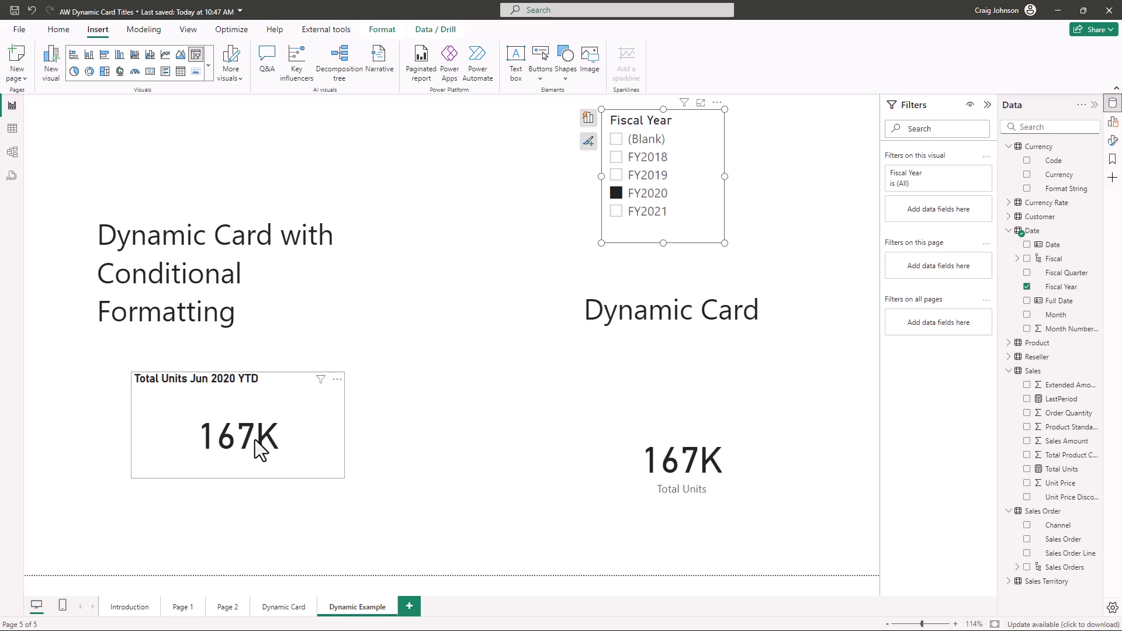
click(615, 164)
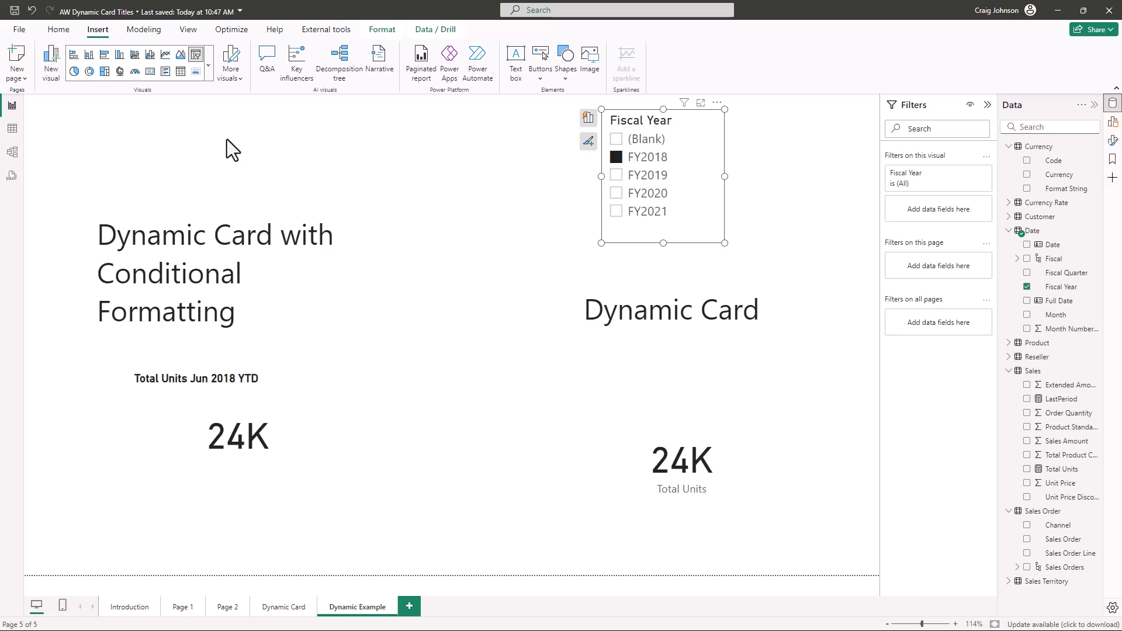
click(616, 194)
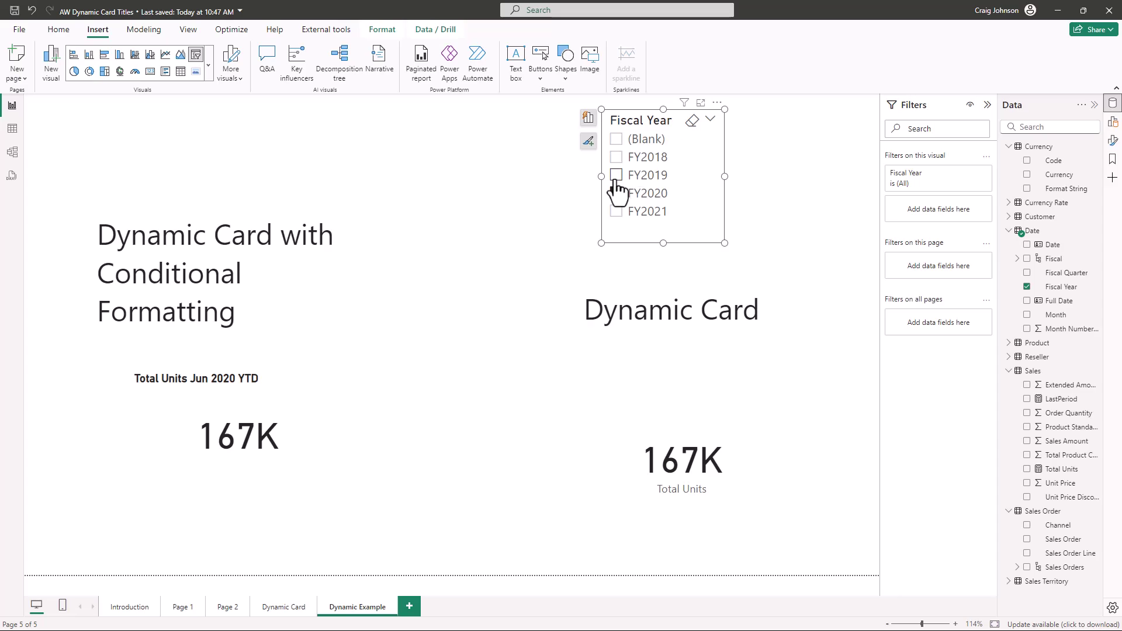
click(617, 176)
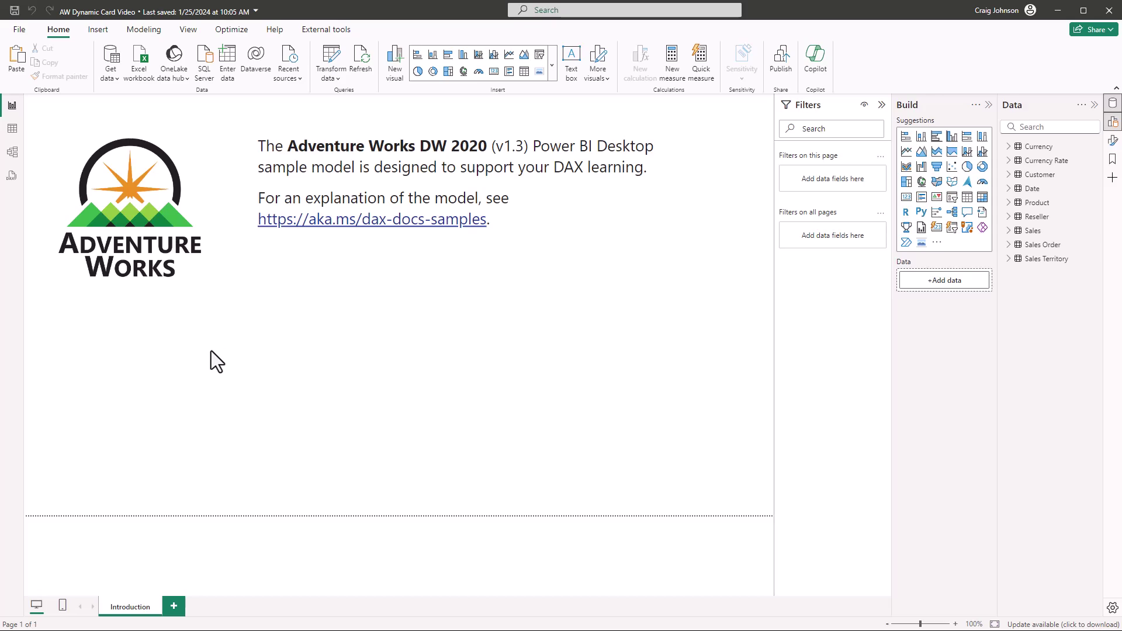
Add a new report page to the AW Dynamic Card Video file and close the visual-building pane
click(174, 608)
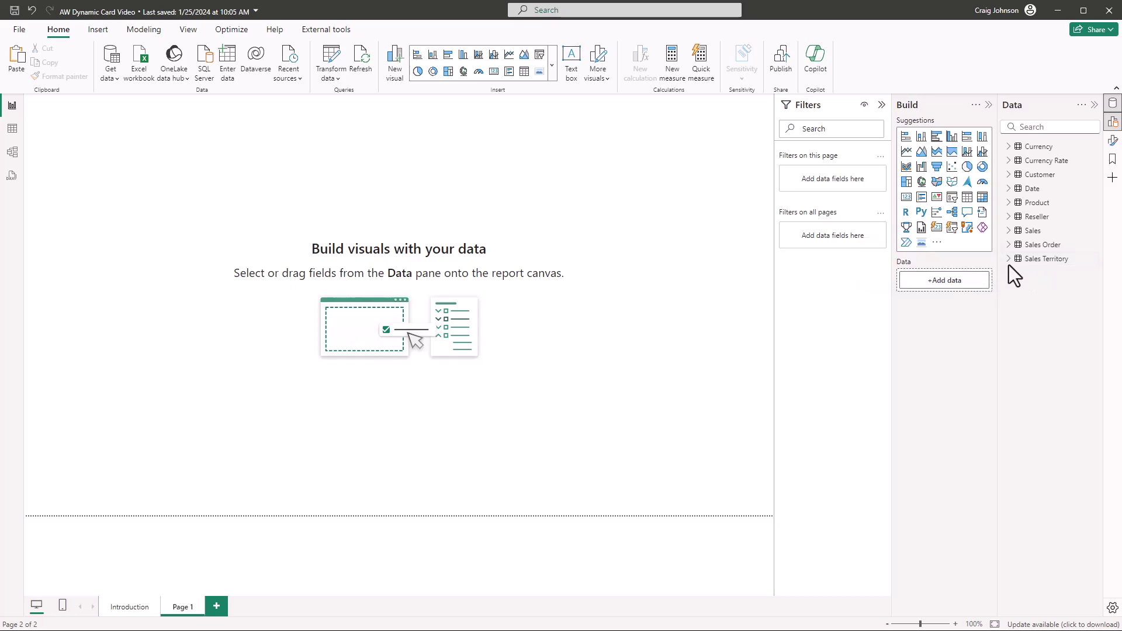
click(989, 105)
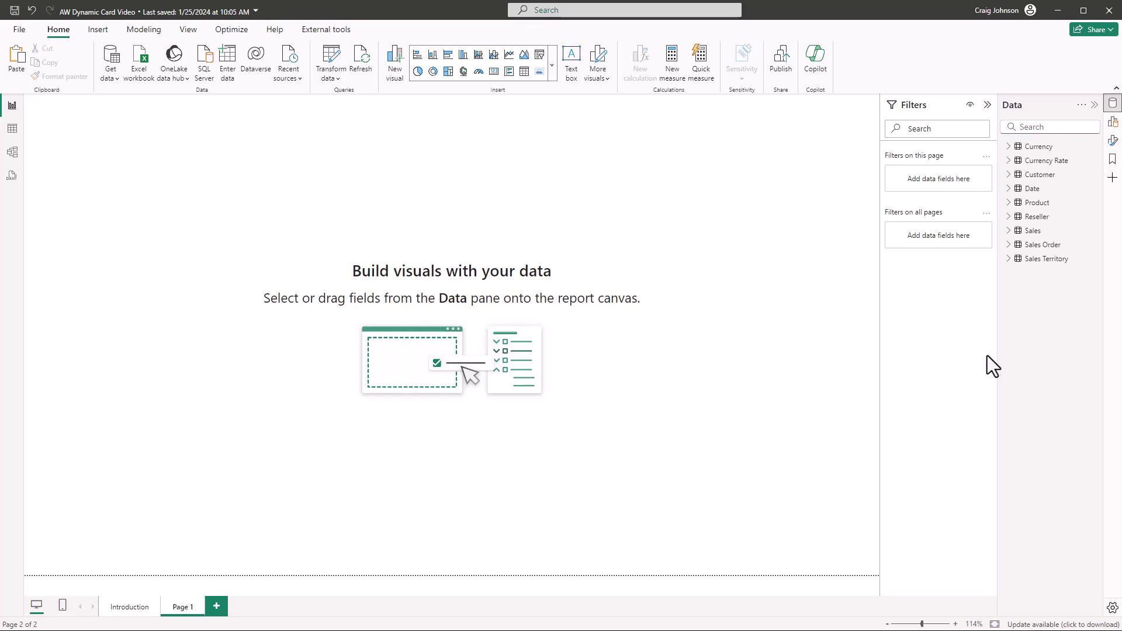
Start a new measure named Units Sold in the Sales table, using the SUM function
click(1031, 237)
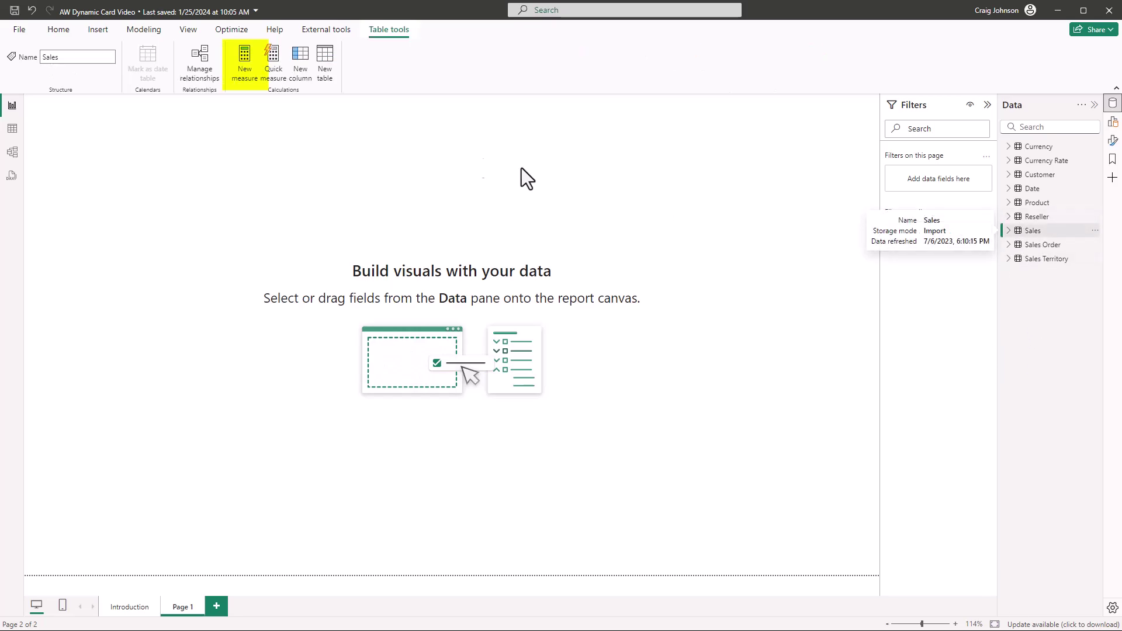
click(247, 69)
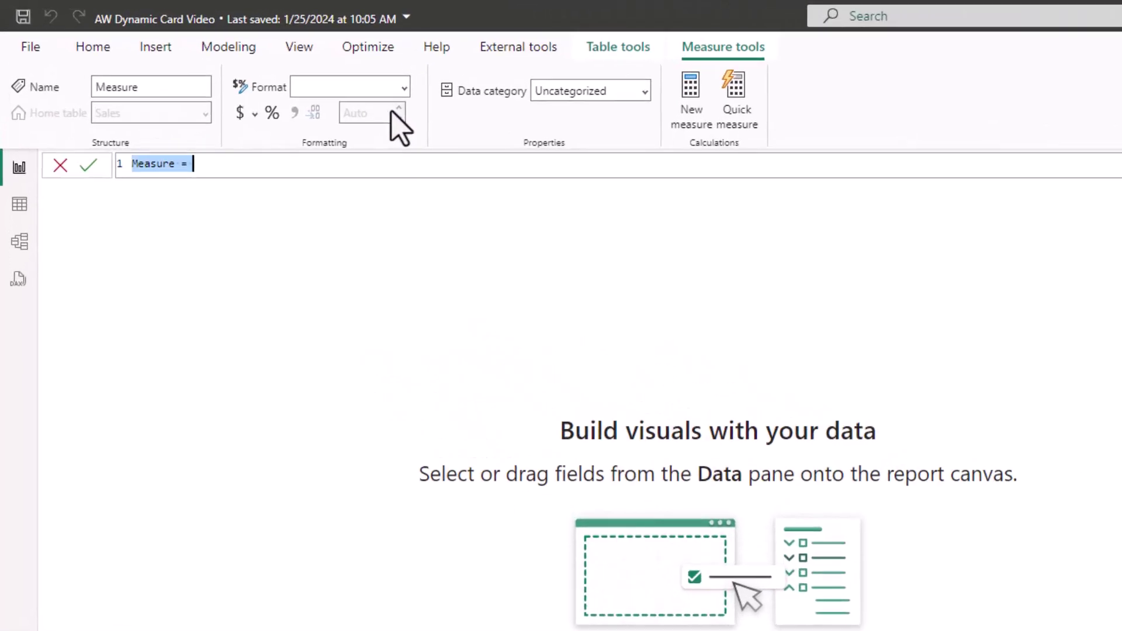
text(Units So)
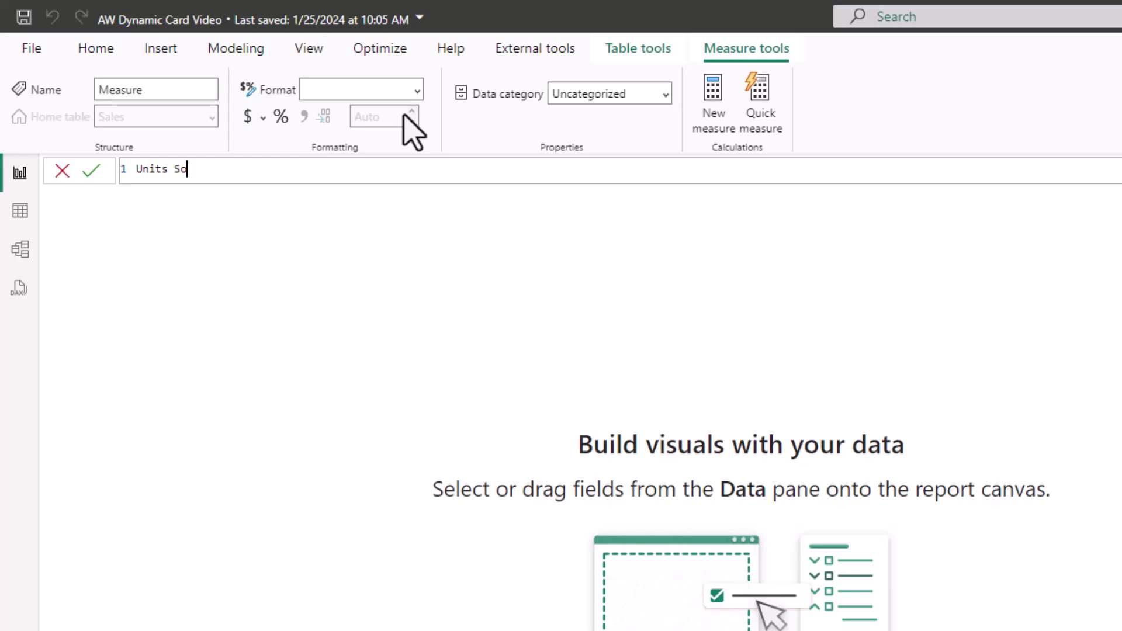
text(ld = Sum)
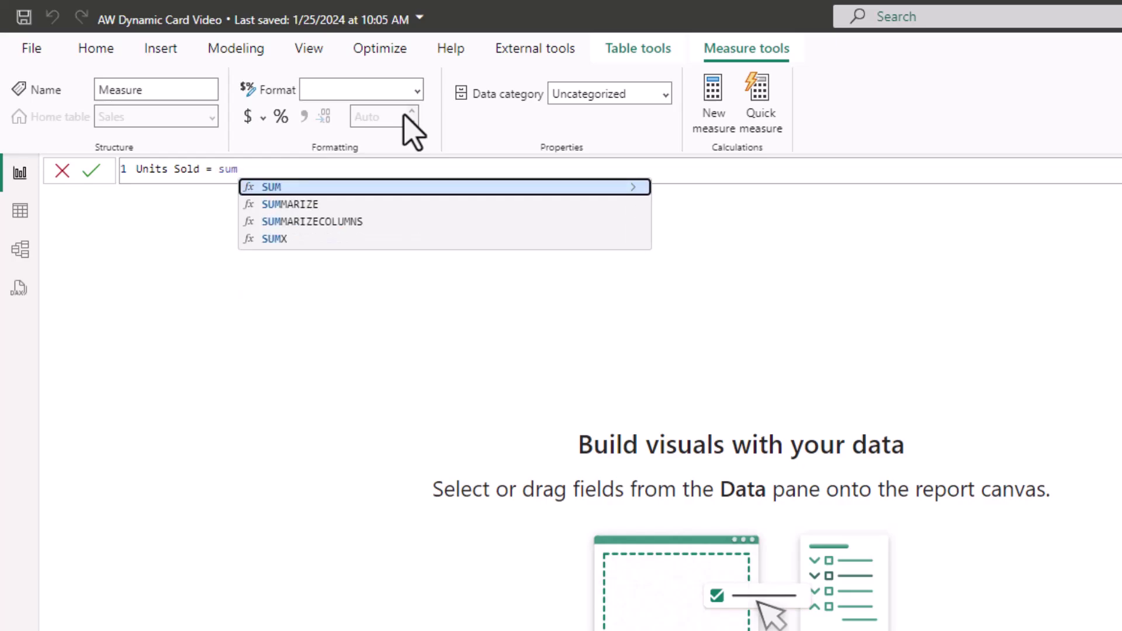
key(Tab)
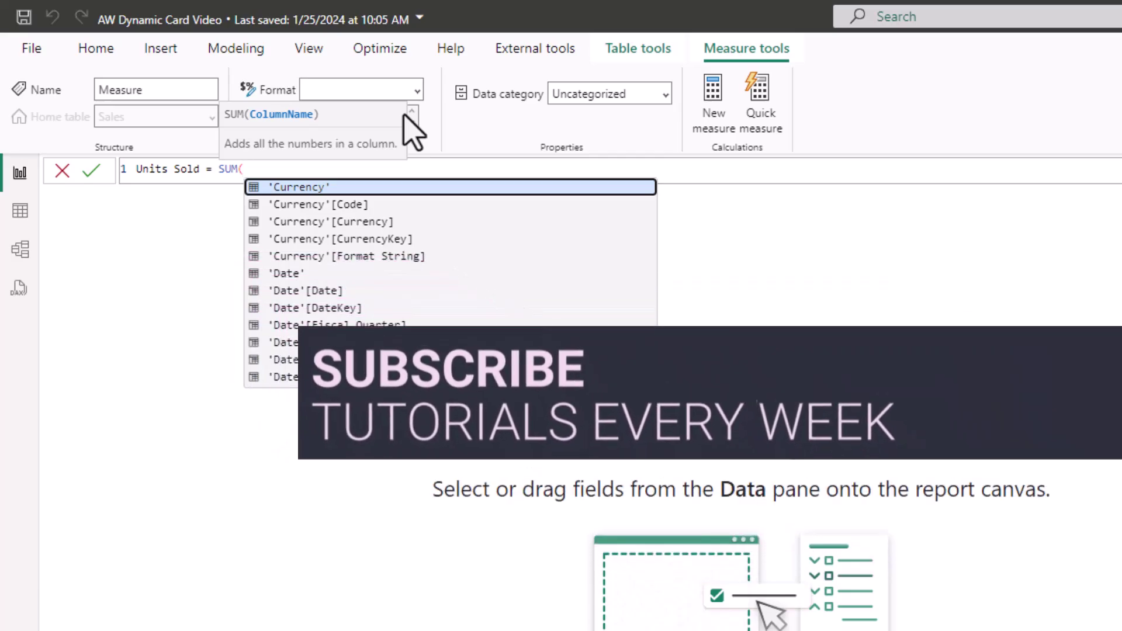
Complete the Units Sold measure by summing Sales[Order Quantity], commit the formula and return to the blank canvas
text(sal)
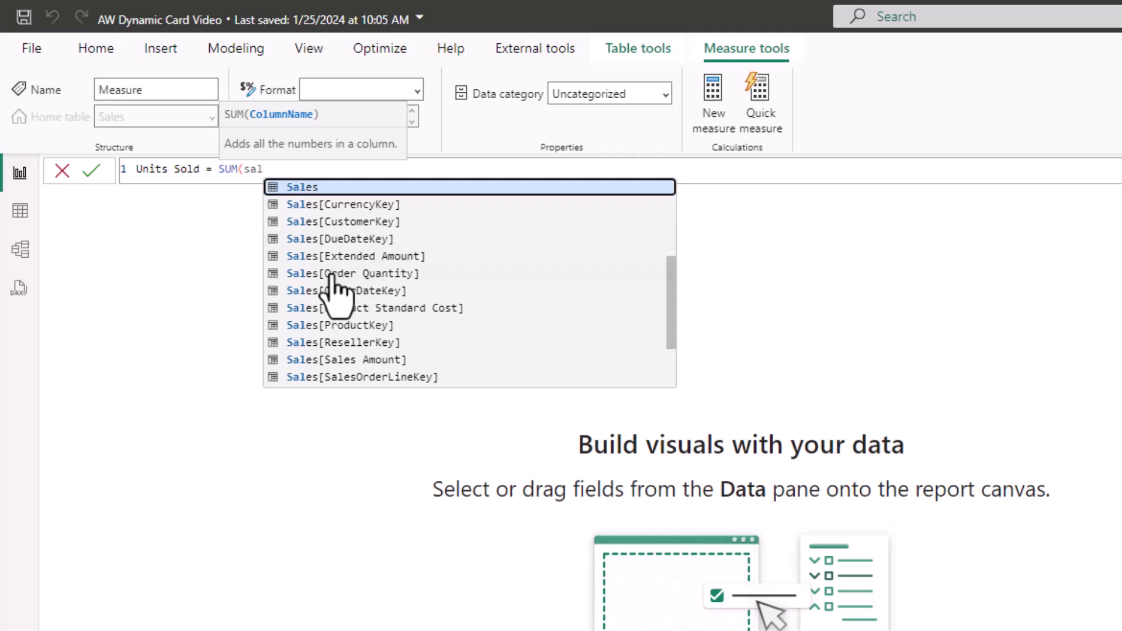
key(Down)
key(Down)
key(Down)
key(Down)
key(Down)
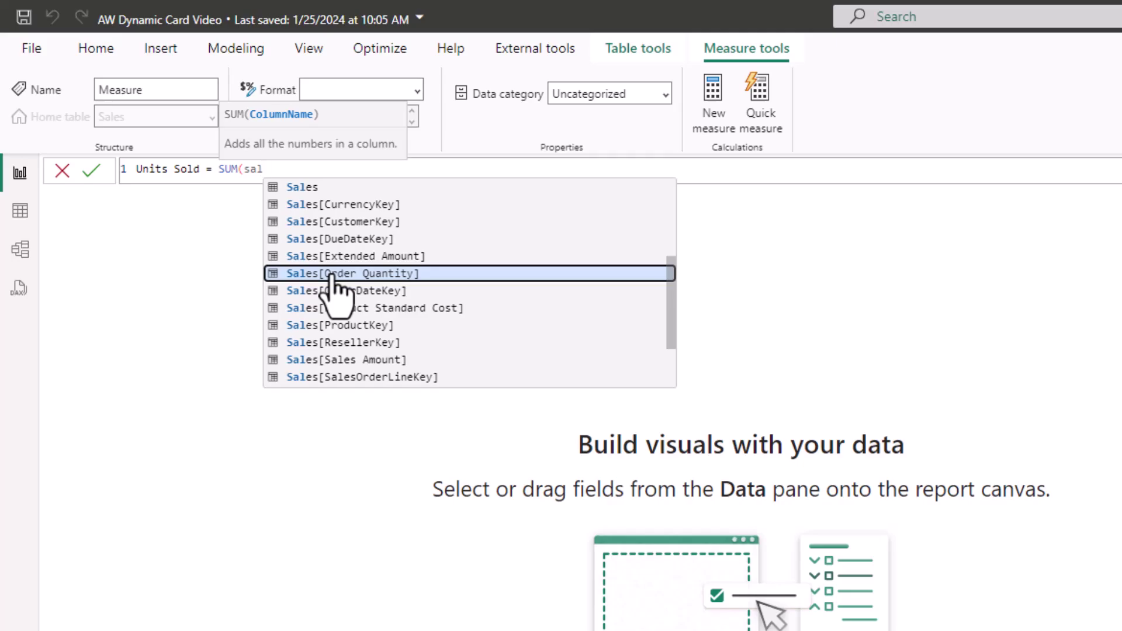
key(Tab)
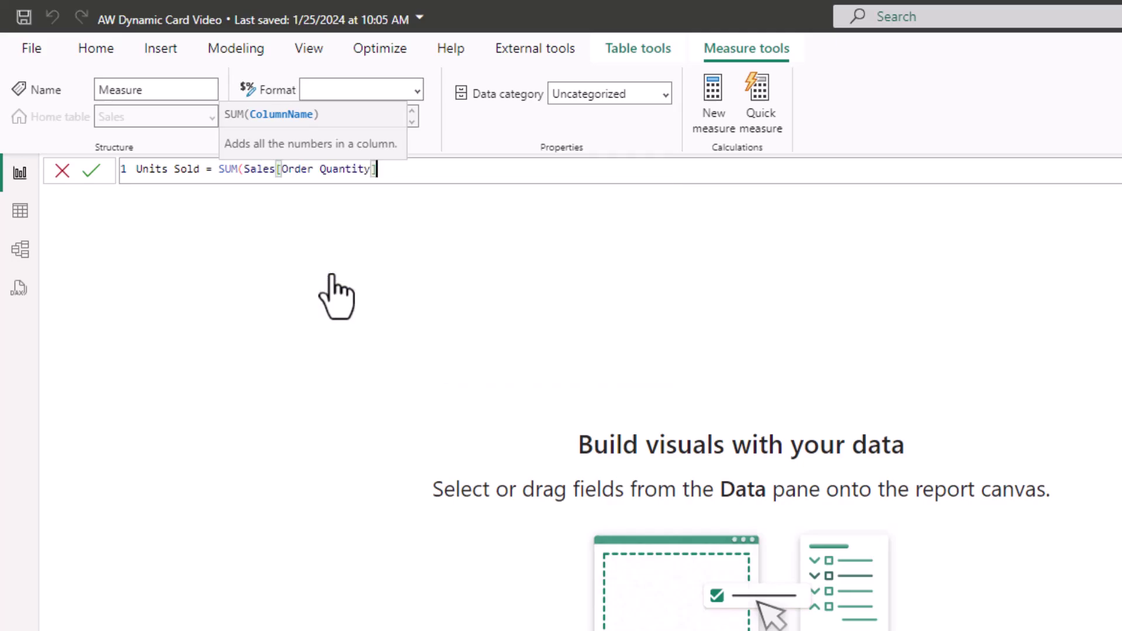
text())
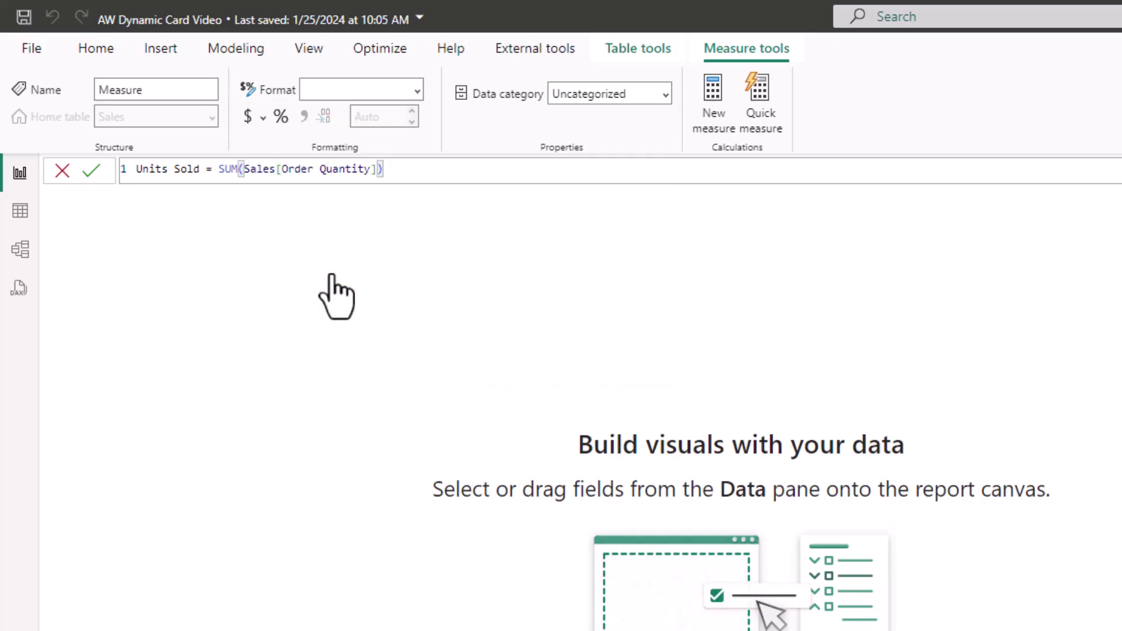
key(Return)
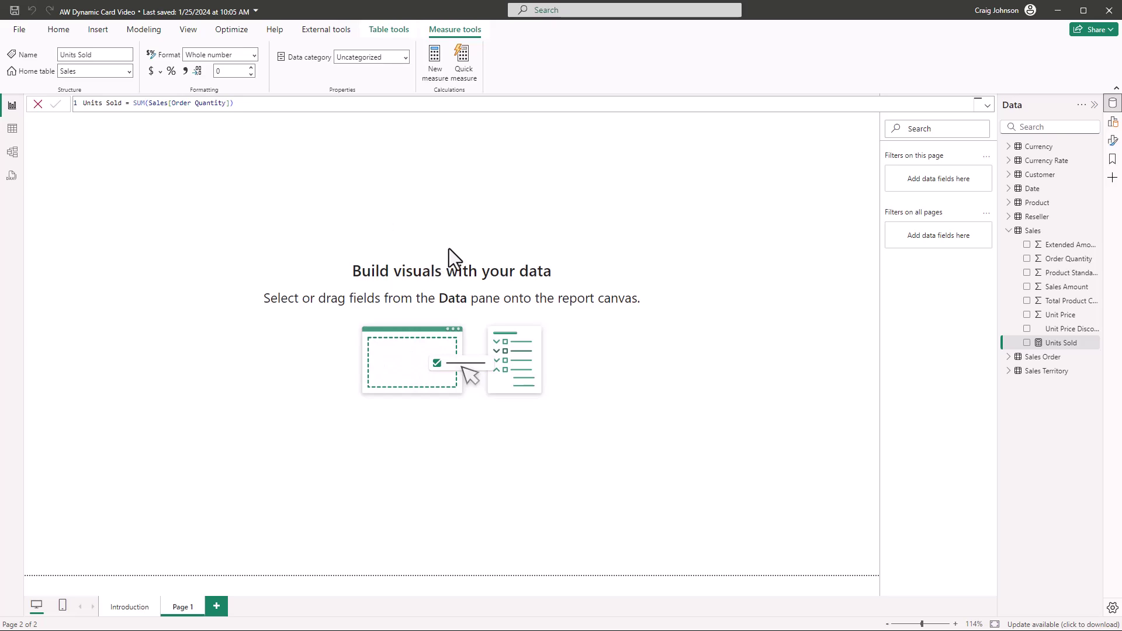
click(248, 202)
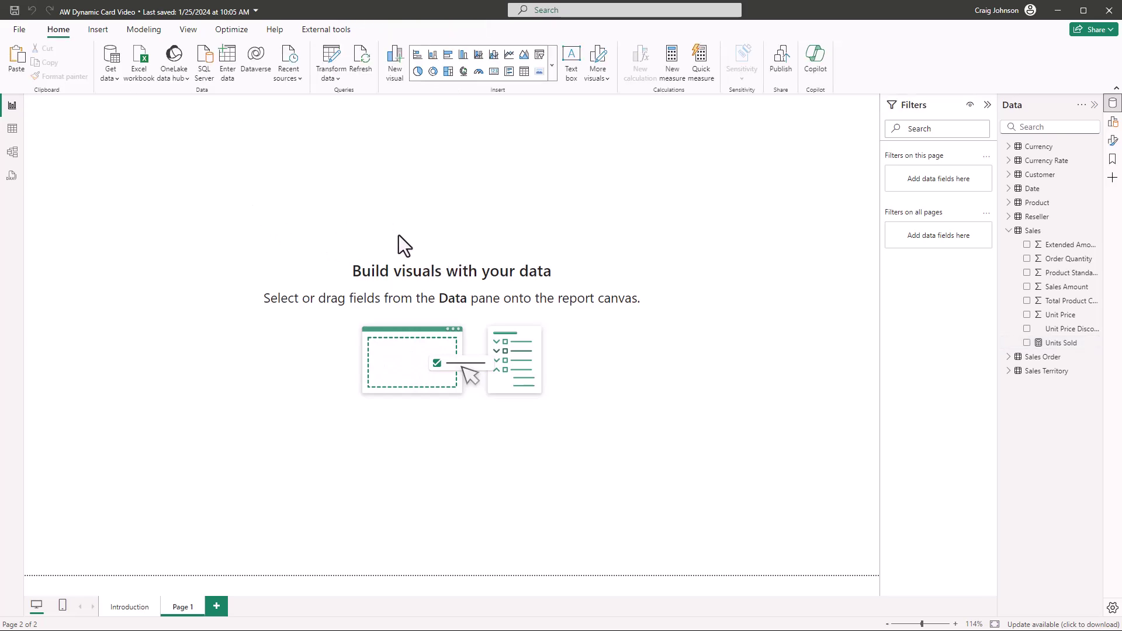
Insert a slicer in the upper-right area of the page and fill it with Fiscal Year from the Date table
click(540, 56)
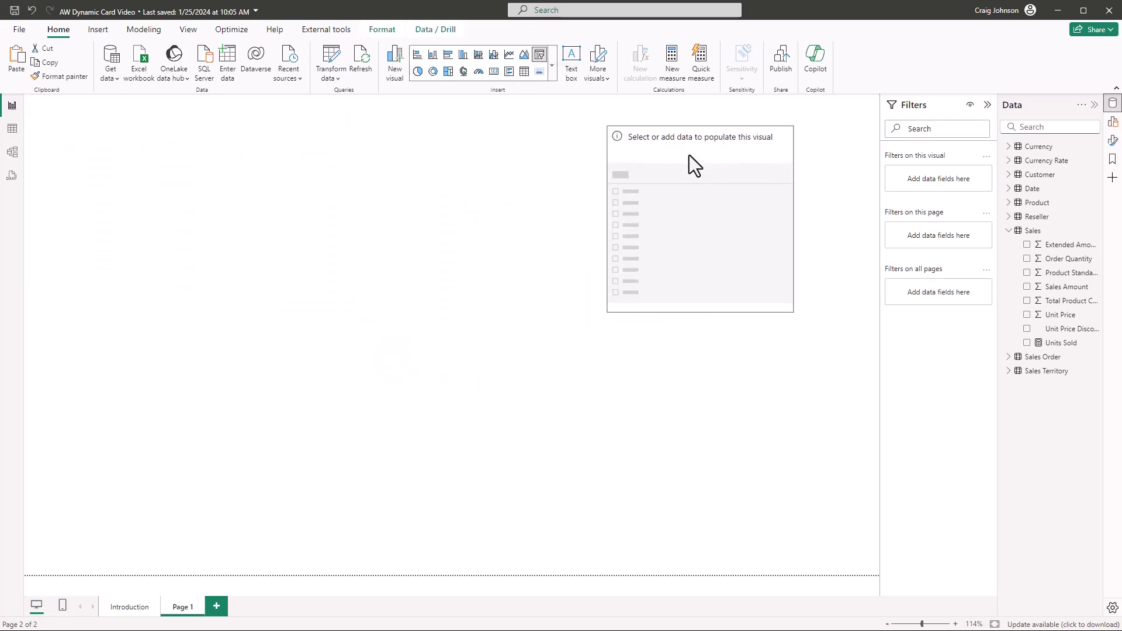
click(1012, 190)
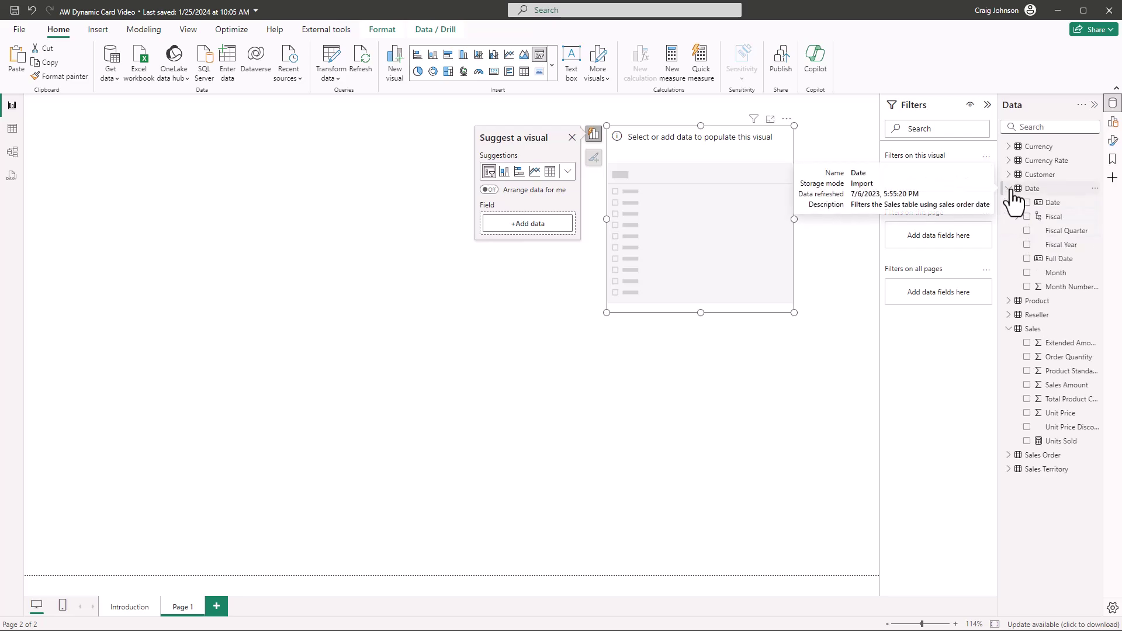
drag(1061, 246, 716, 245)
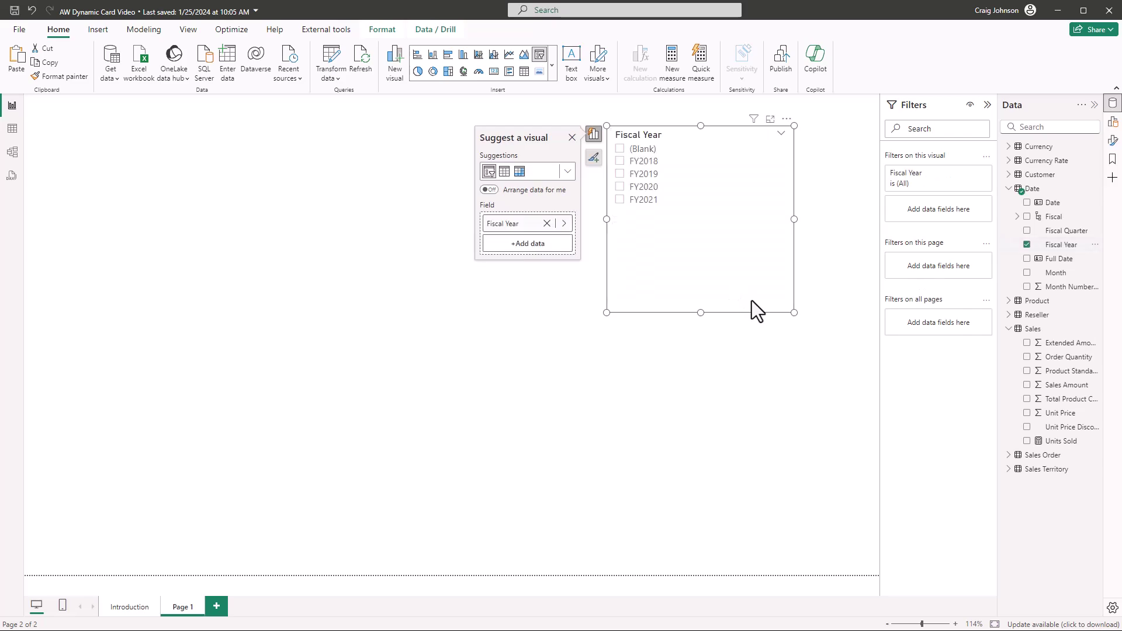
Set the title text font size of the Fiscal Year slicer's header to 16
click(1113, 141)
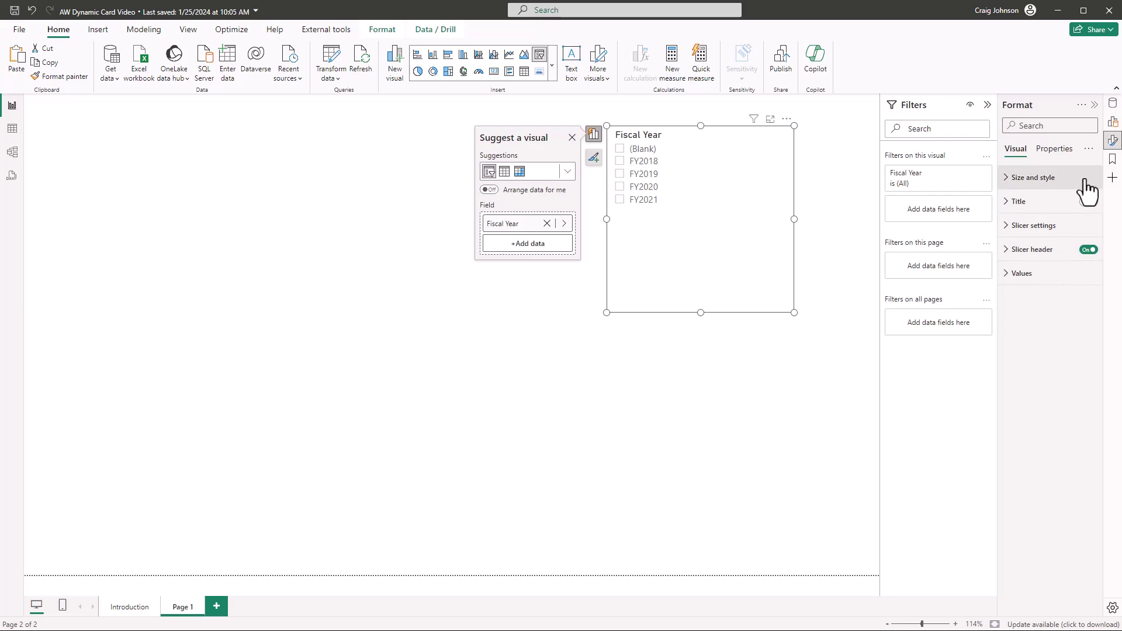
click(1113, 124)
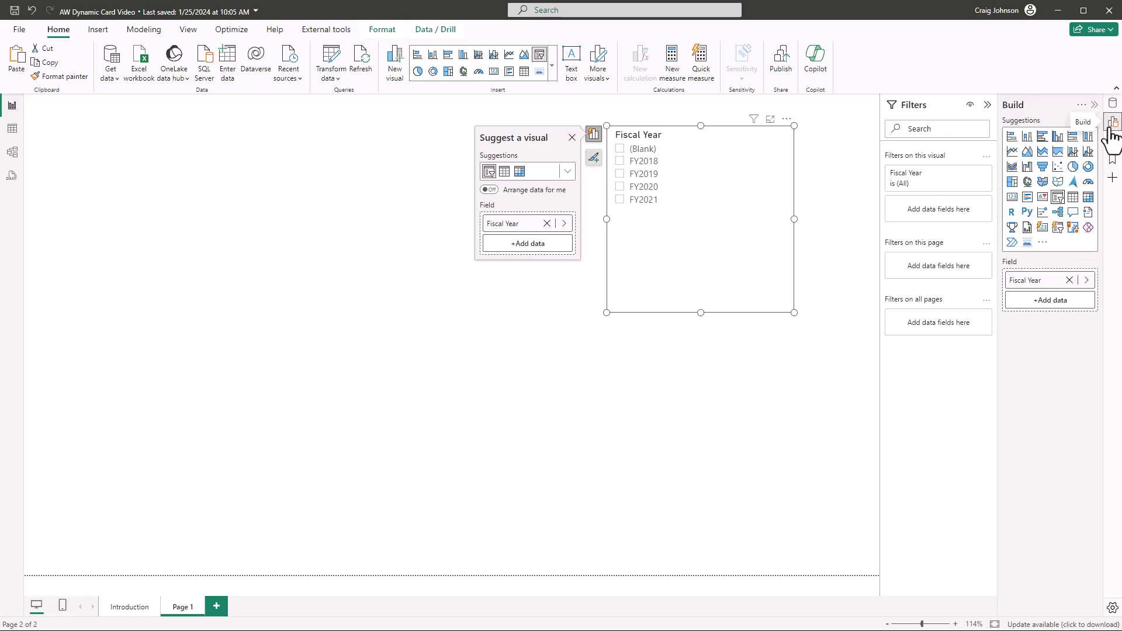
click(1113, 141)
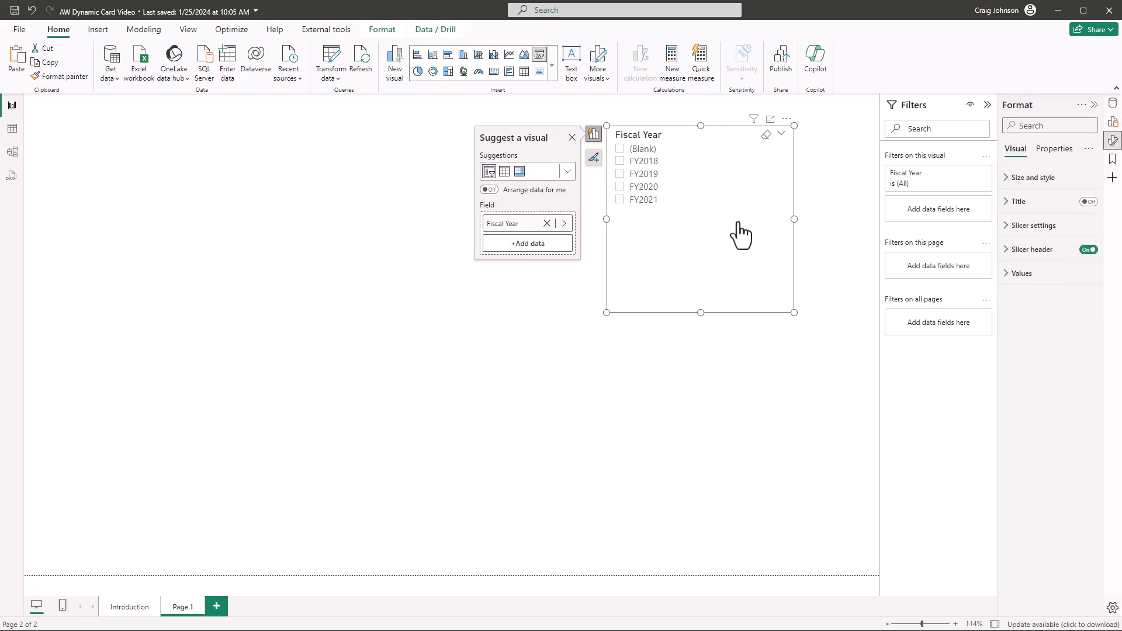
click(1022, 250)
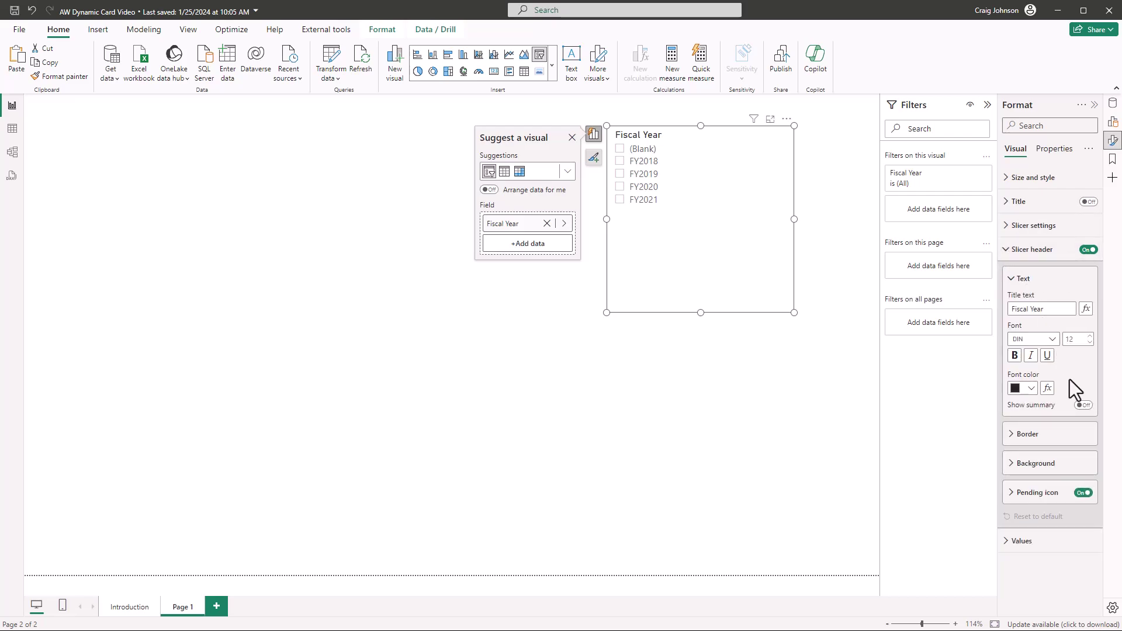
click(1091, 336)
click(1090, 337)
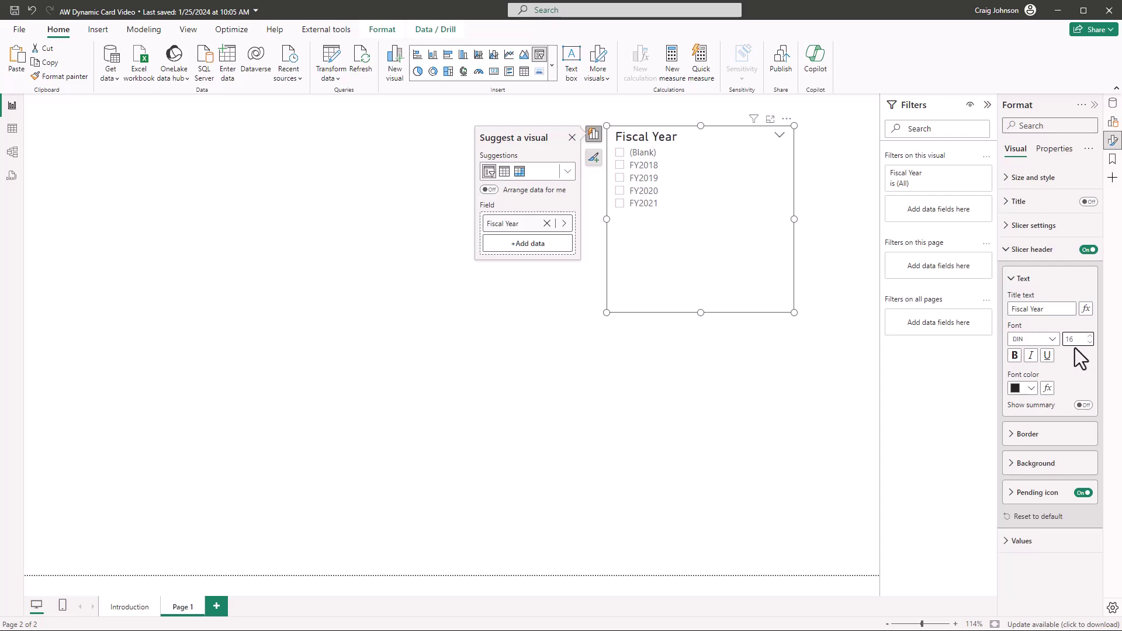
click(1031, 281)
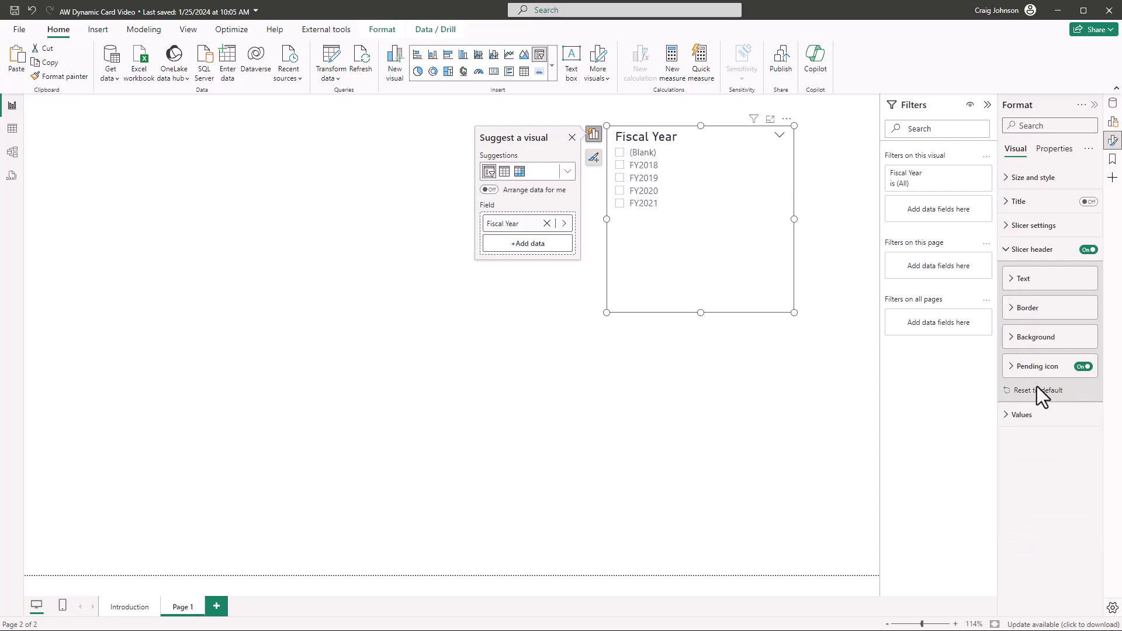
Increase the font size of the Fiscal Year slicer's values to slightly above 14 and deselect the slicer
click(1011, 418)
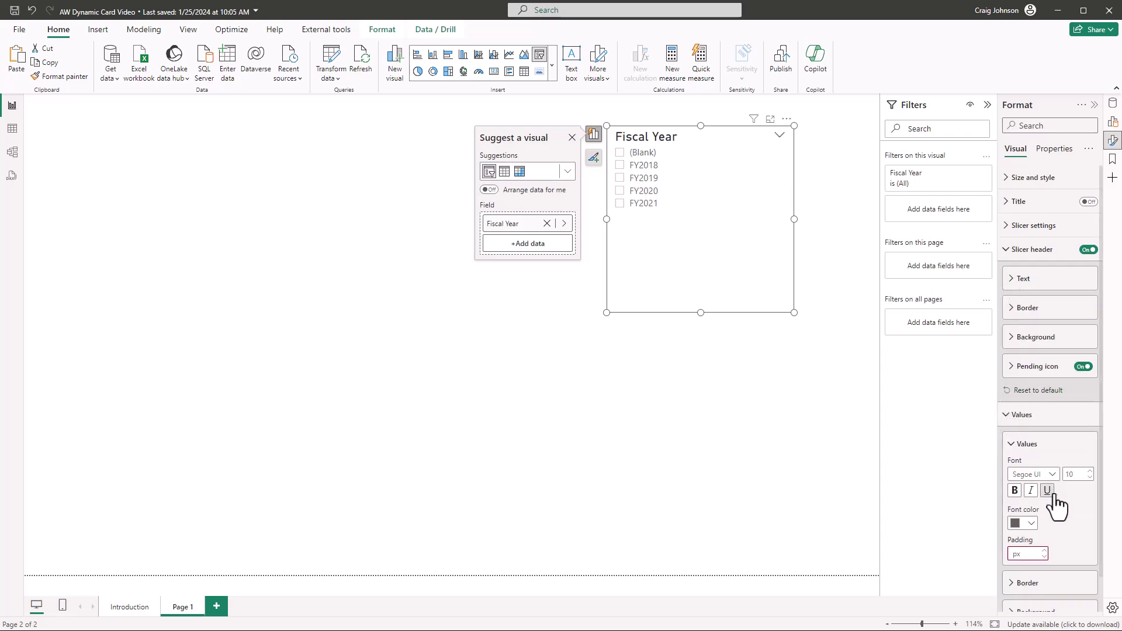
click(1090, 471)
click(1090, 471)
click(1090, 471)
click(1090, 471)
double_click(1086, 475)
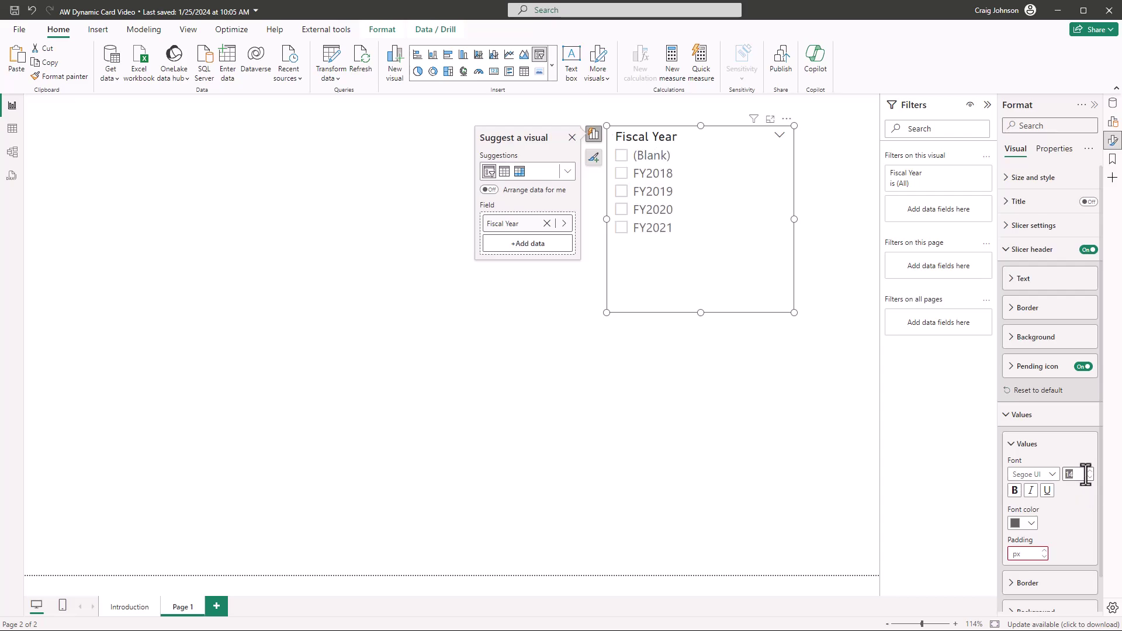
click(1091, 471)
click(1091, 471)
click(1091, 471)
click(762, 373)
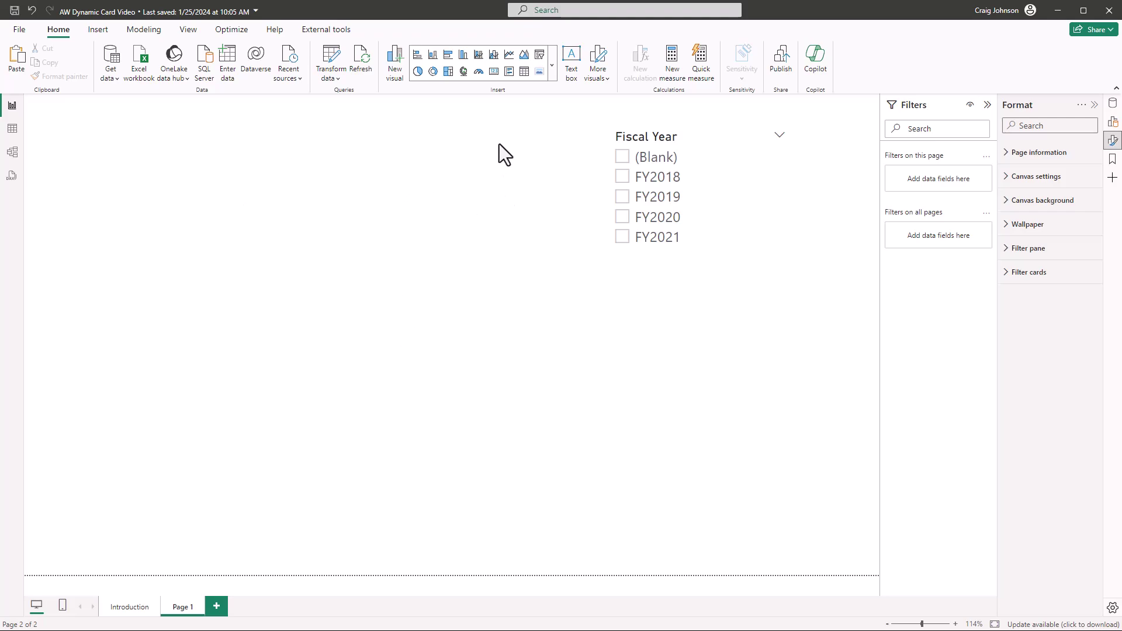
Insert a card showing the Units Sold measure below the slicer and filter the page to FY2021
click(493, 72)
drag(180, 403, 648, 359)
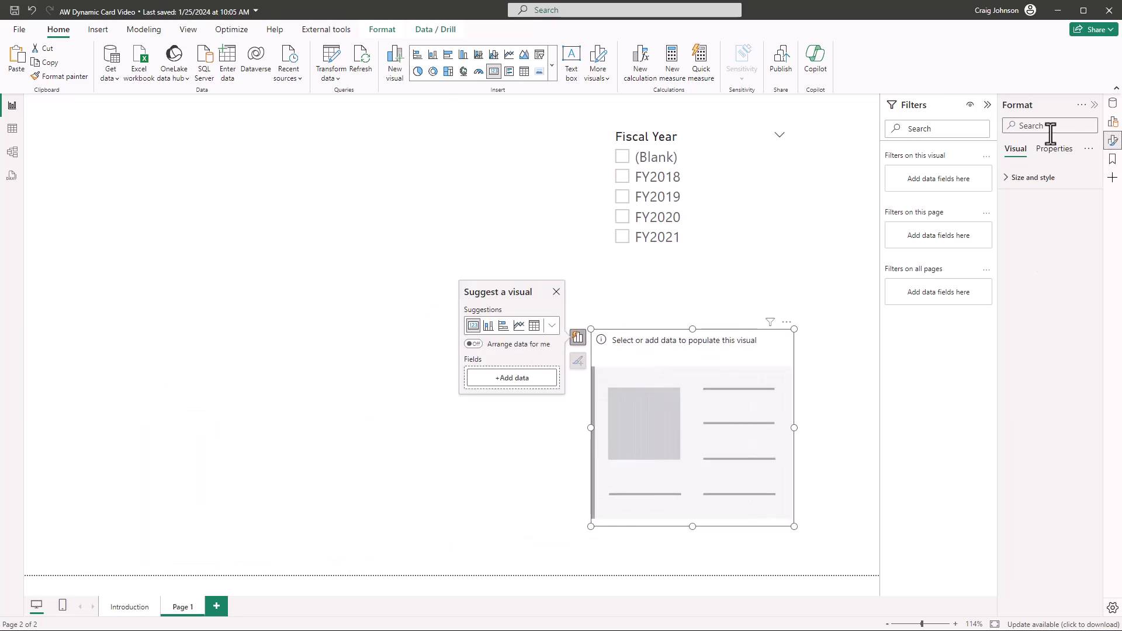
click(1113, 104)
drag(1059, 442, 703, 429)
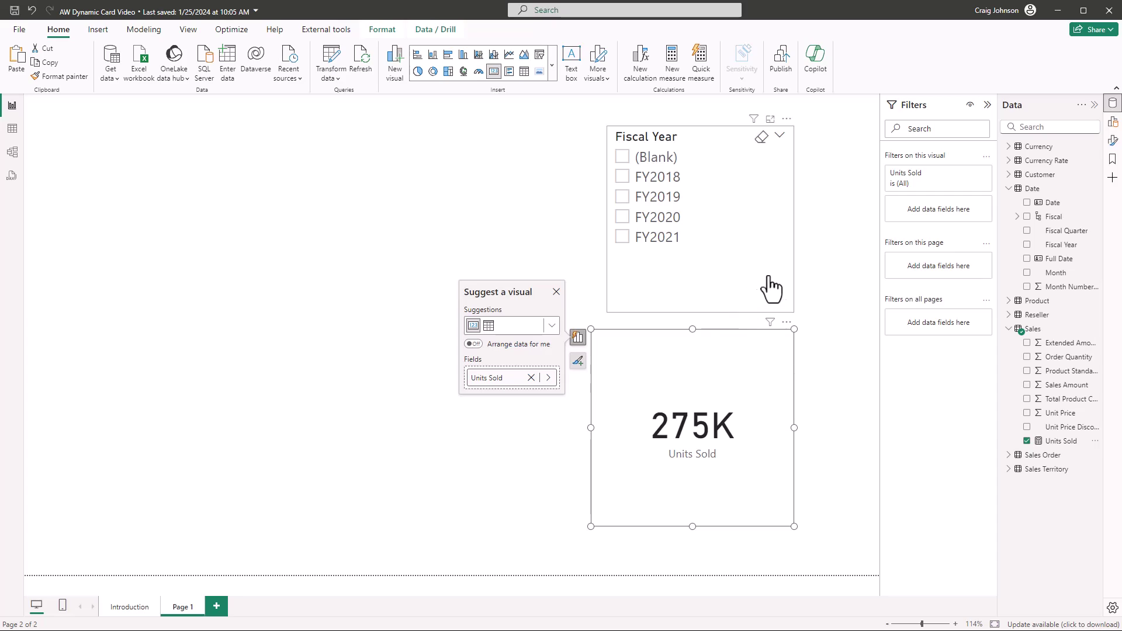
click(623, 238)
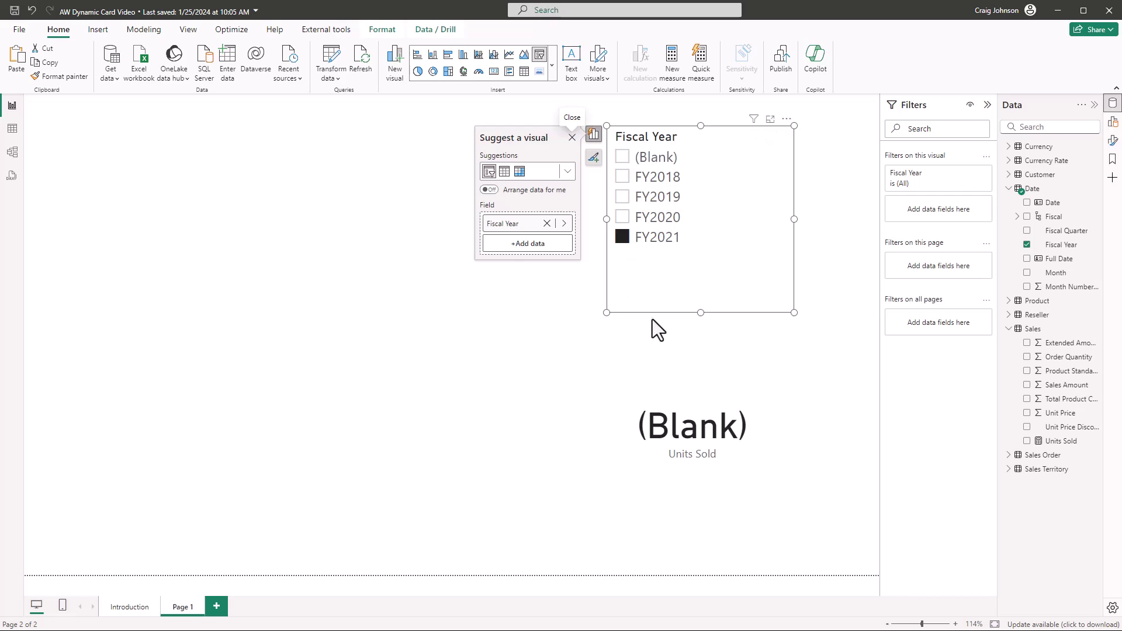
Filter the page by FY2020, FY2019 and again FY2020 to check how the Units Sold card responds
click(624, 218)
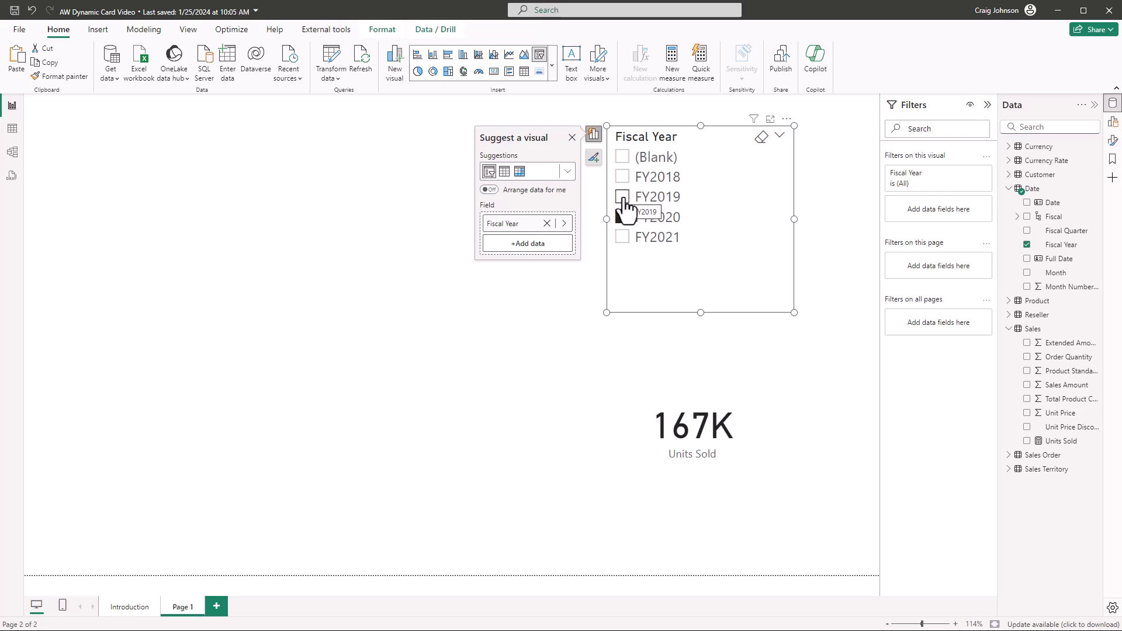
click(623, 199)
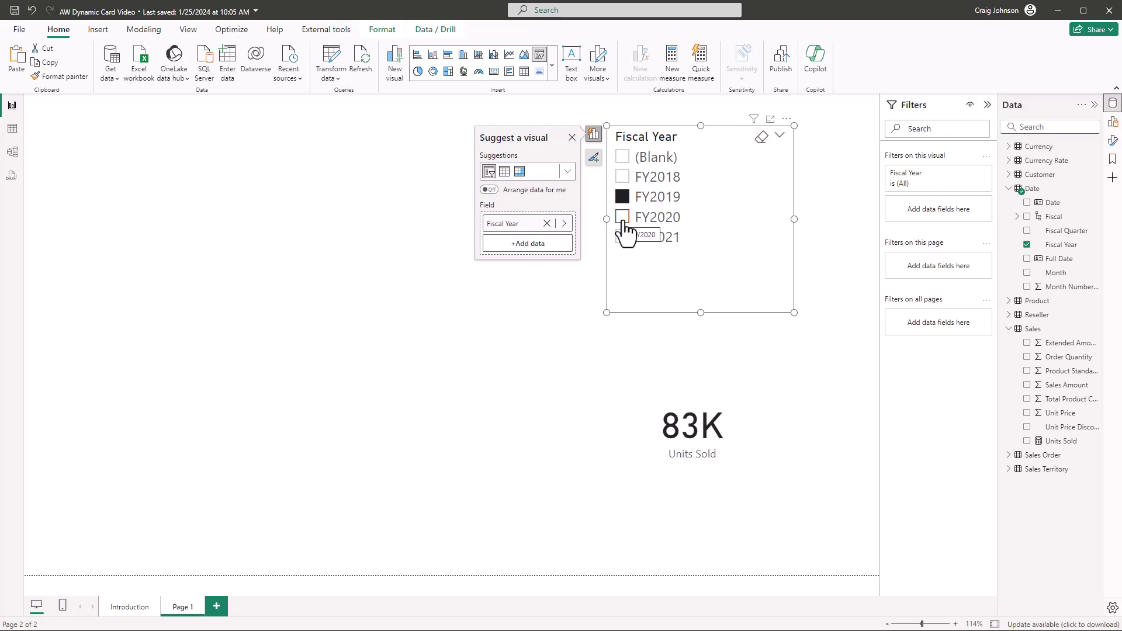
click(623, 218)
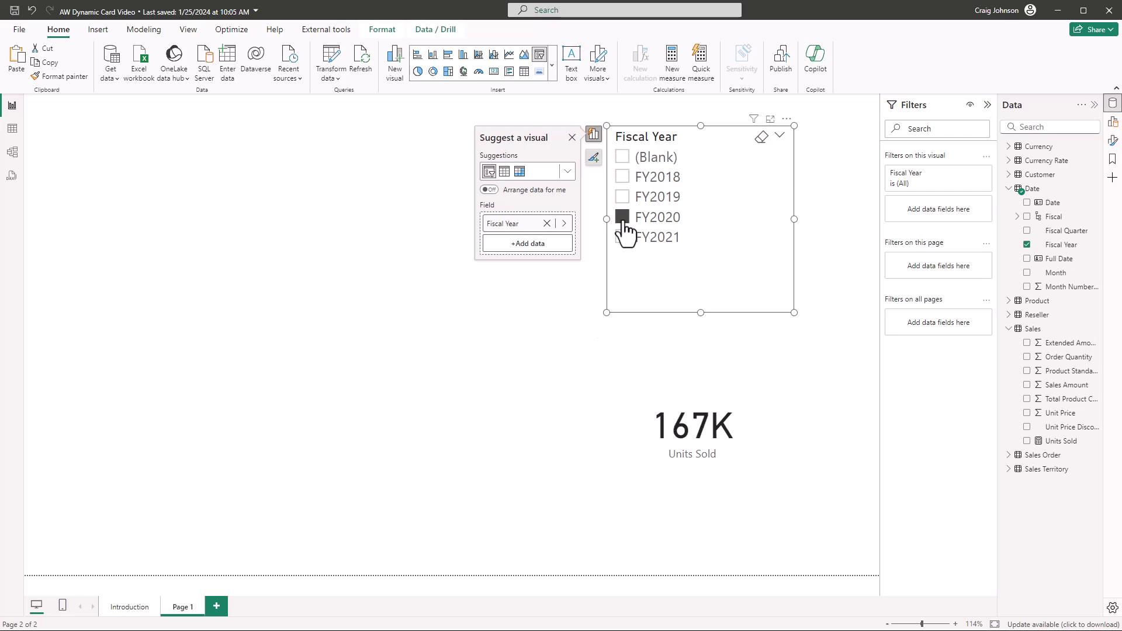
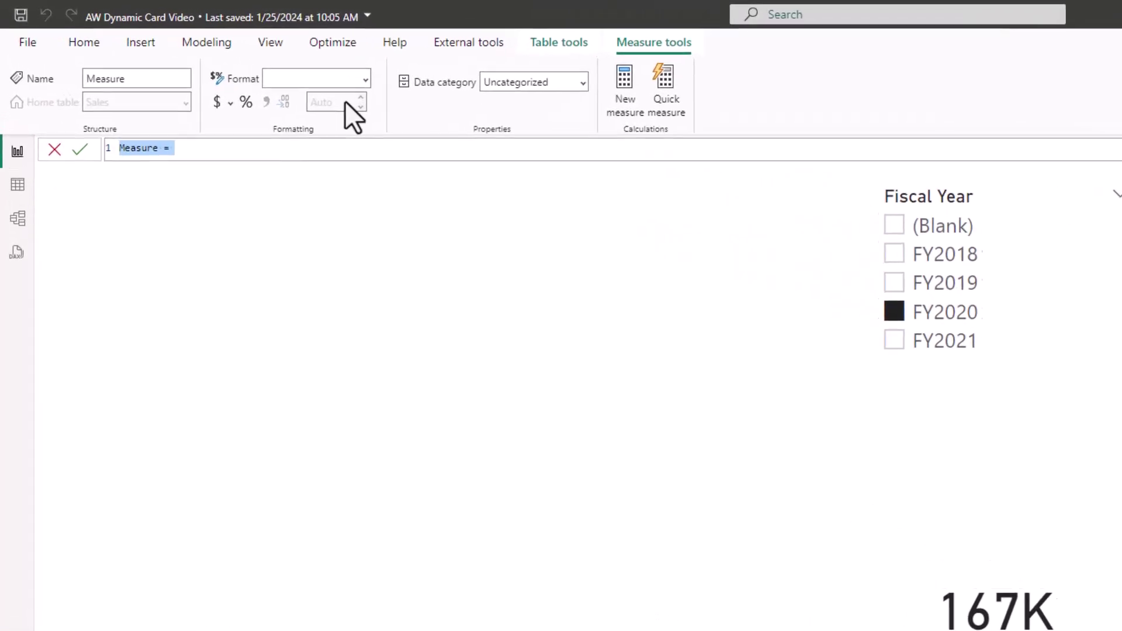
Define a new measure in the Sales table as LastPeriod = MAX('Date'[Date])
text(LastPeriod)
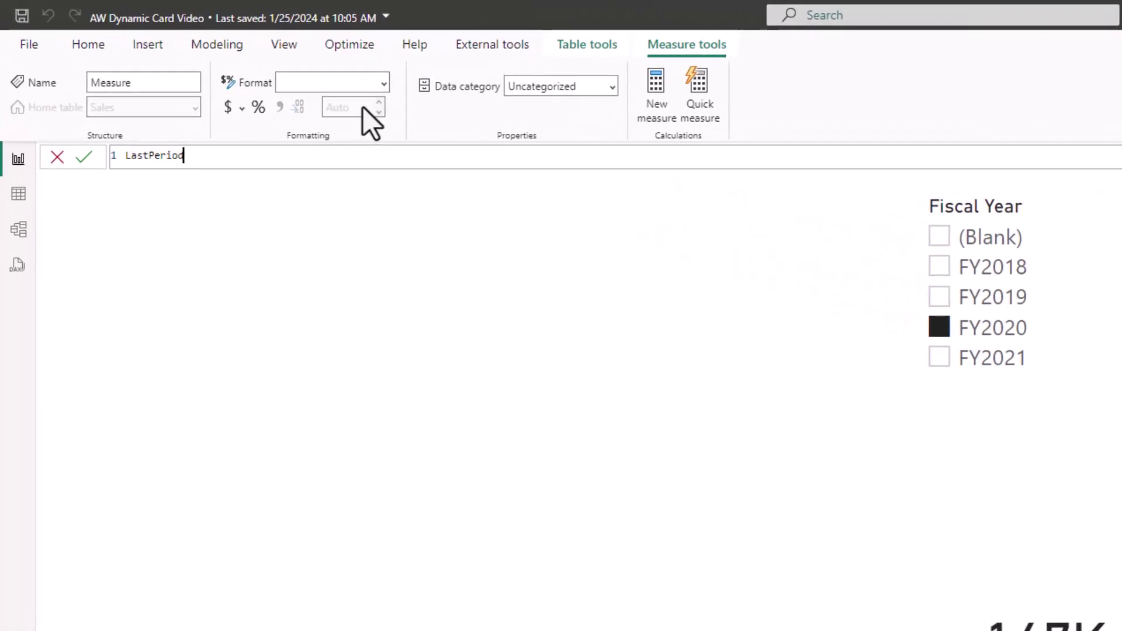
text( =)
text(max)
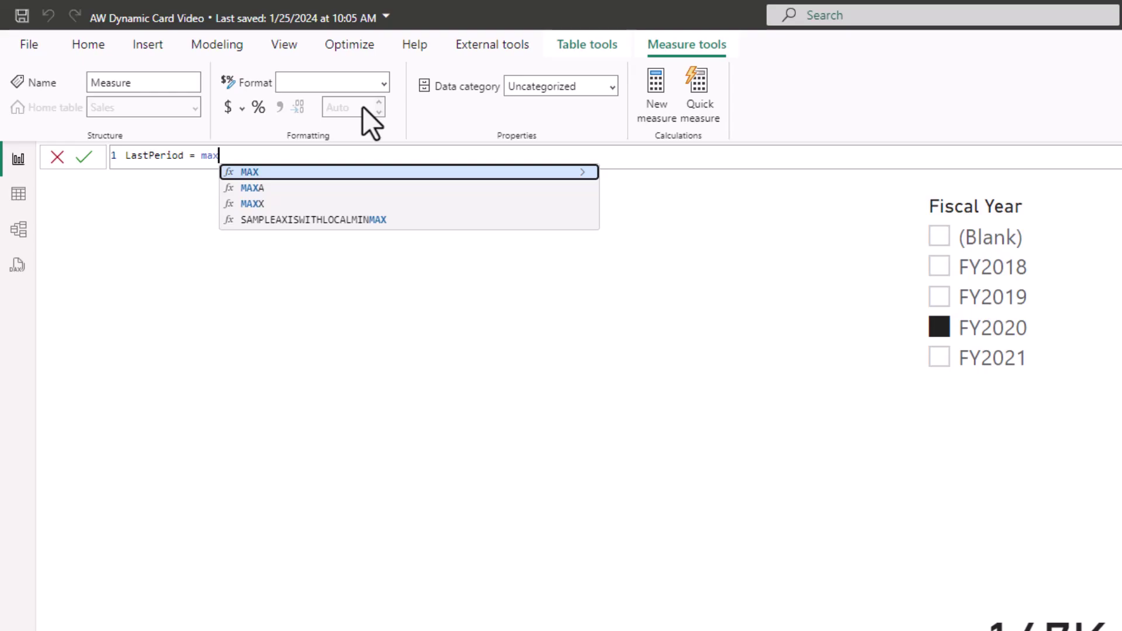
click(287, 175)
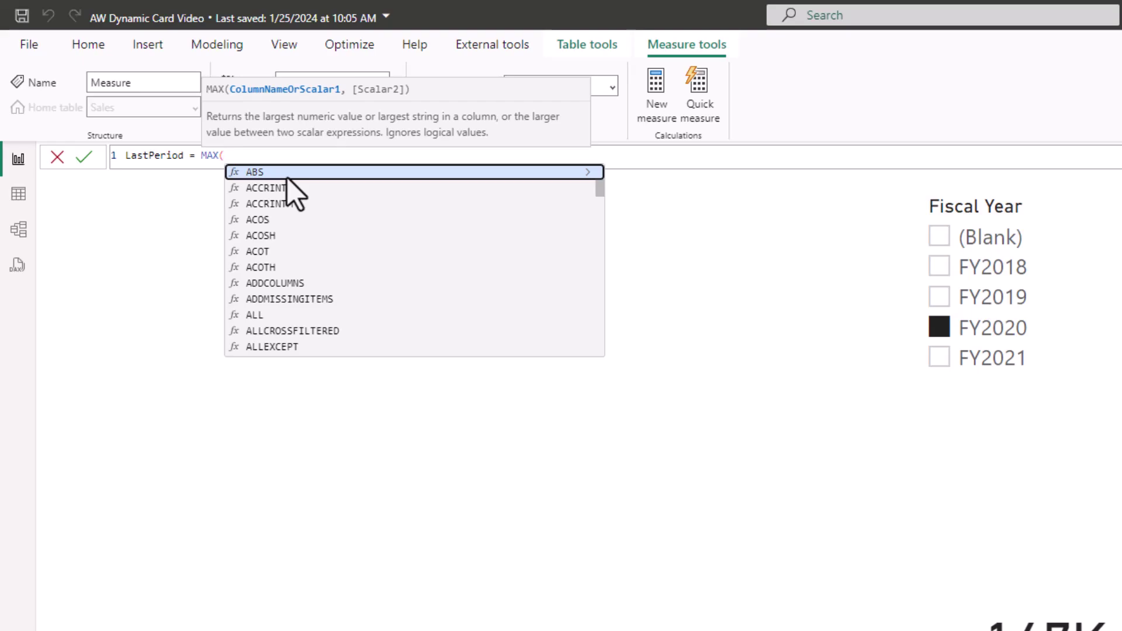
text(date)
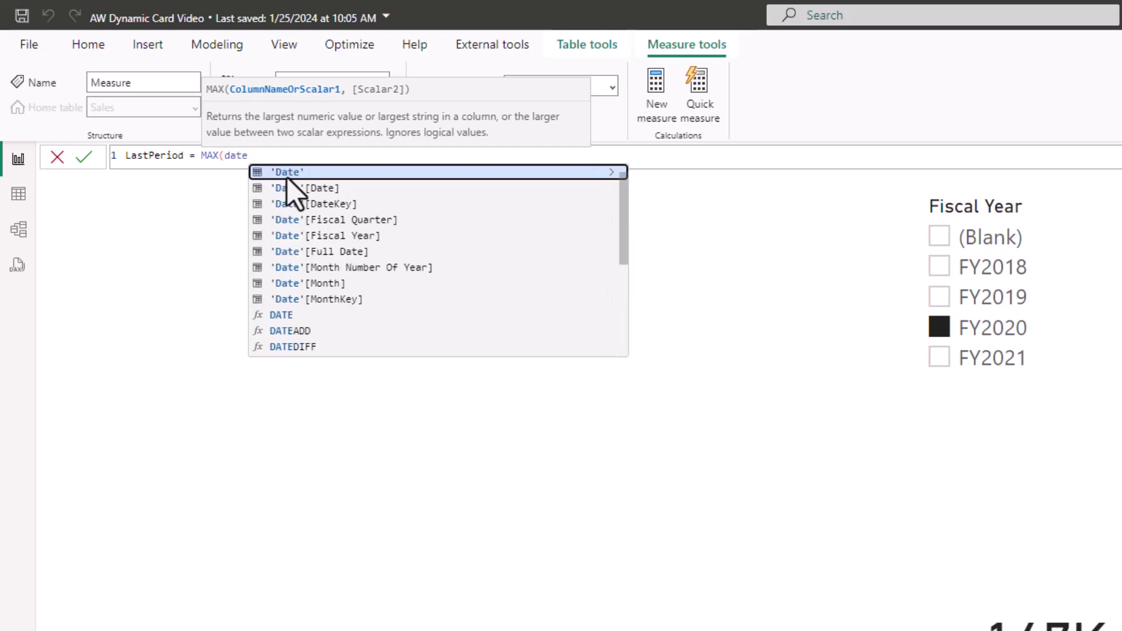
key(Down)
key(Tab)
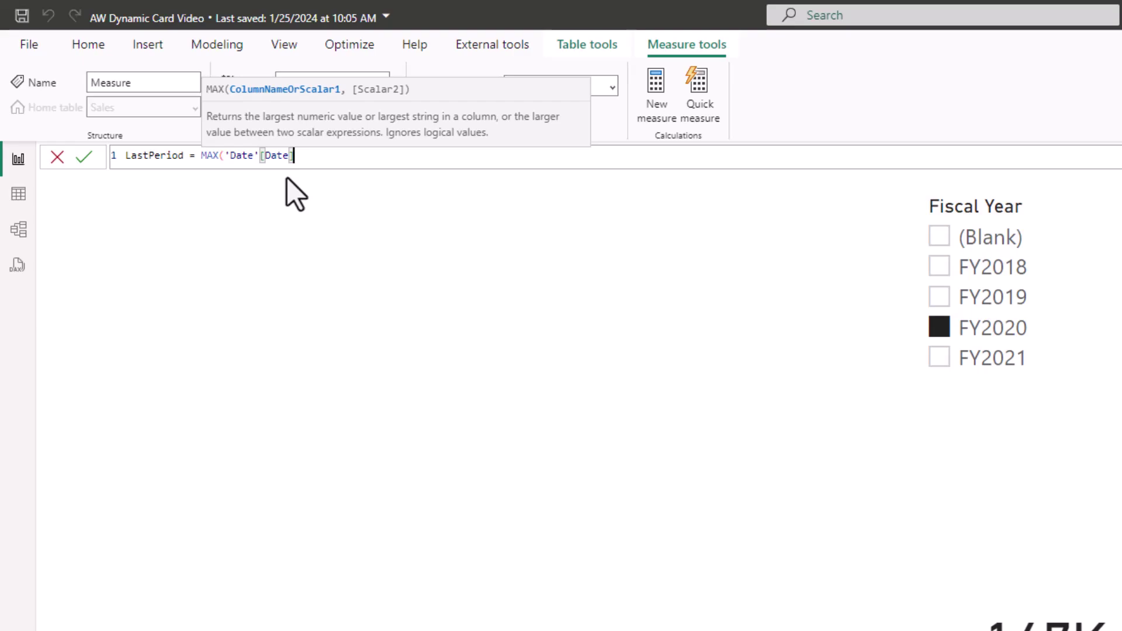
text())
key(Return)
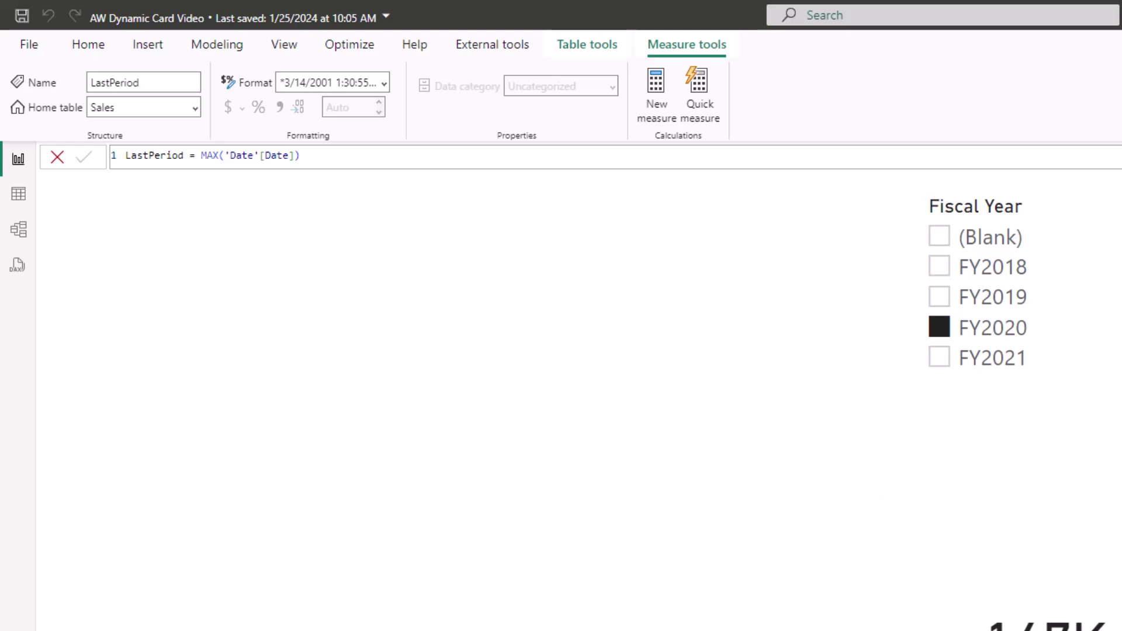
Insert a card showing the LastPeriod measure in the page's upper-left area and check it with FY2019 and FY2018 selected
click(94, 44)
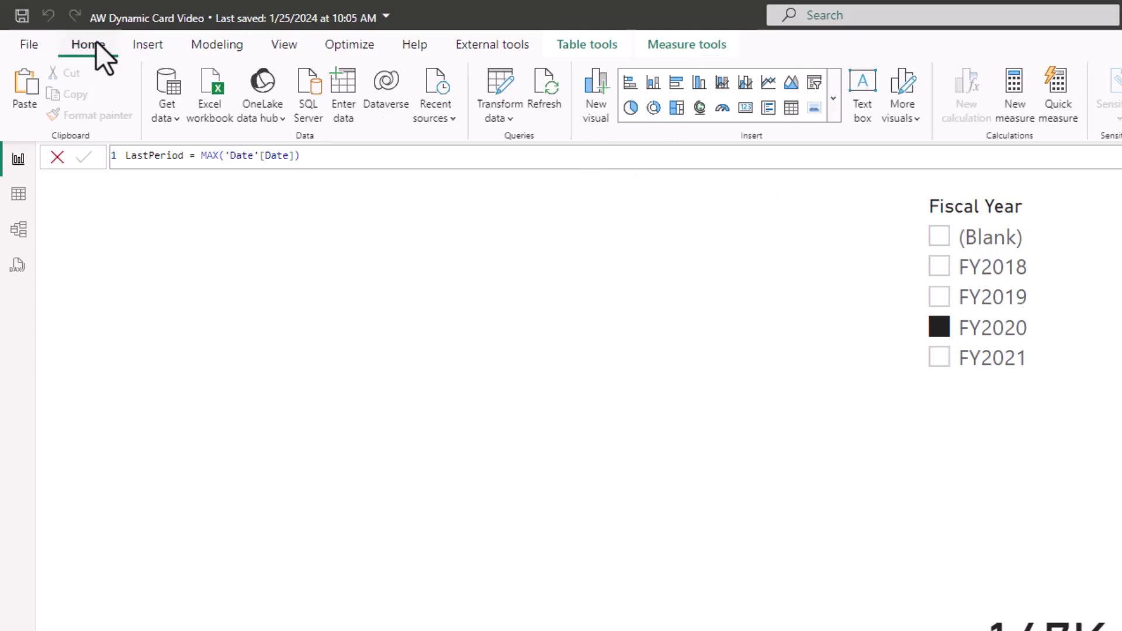
click(664, 330)
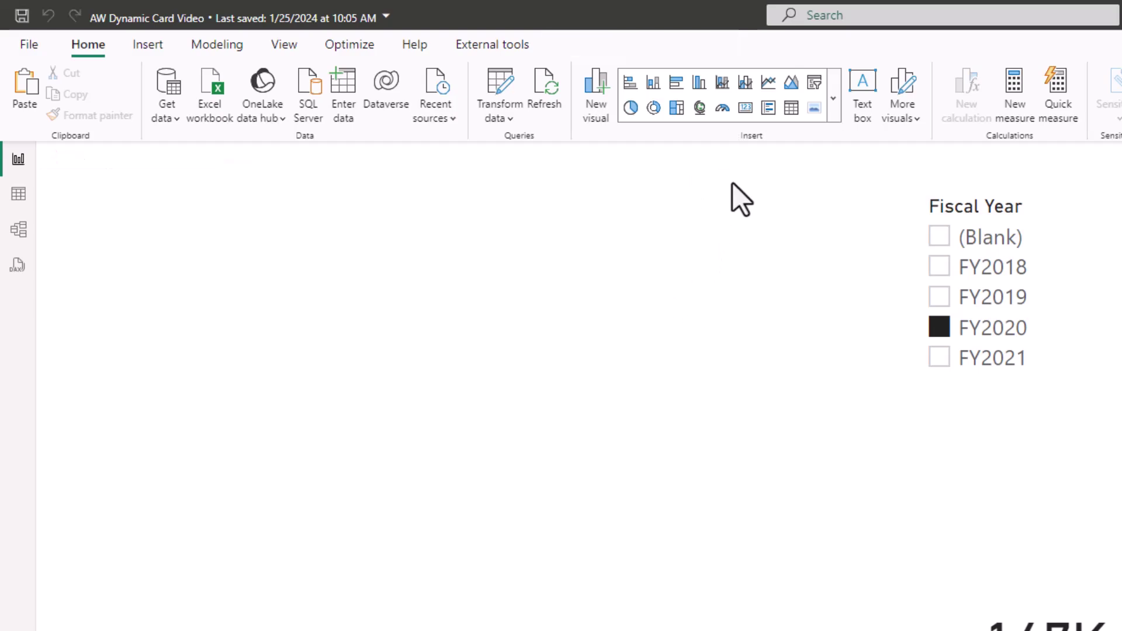
click(745, 109)
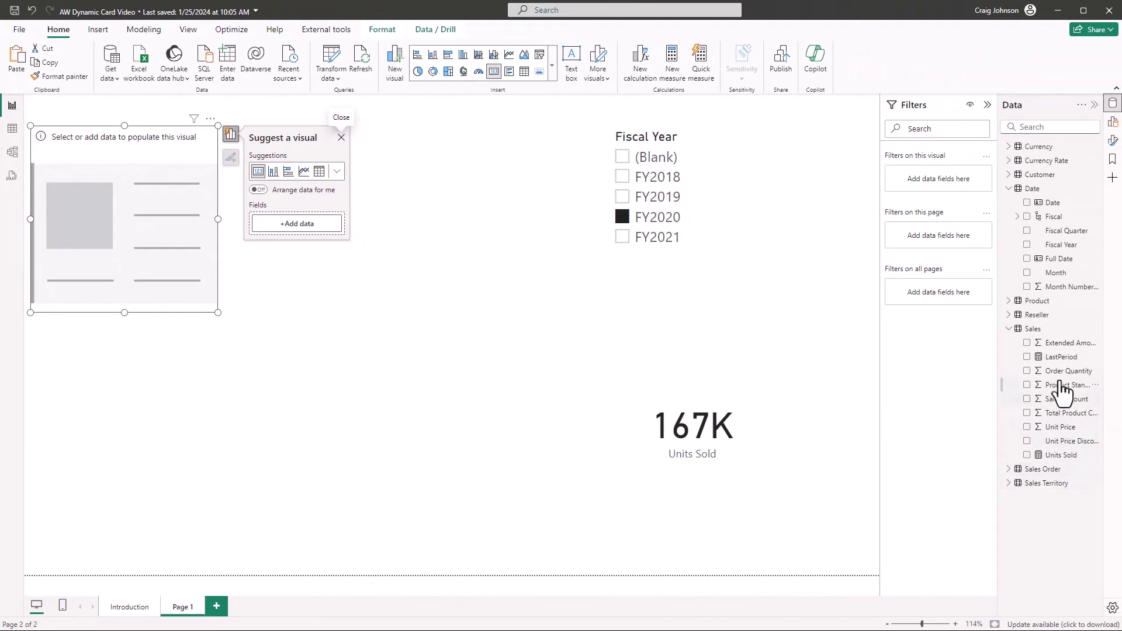
drag(1060, 361, 153, 310)
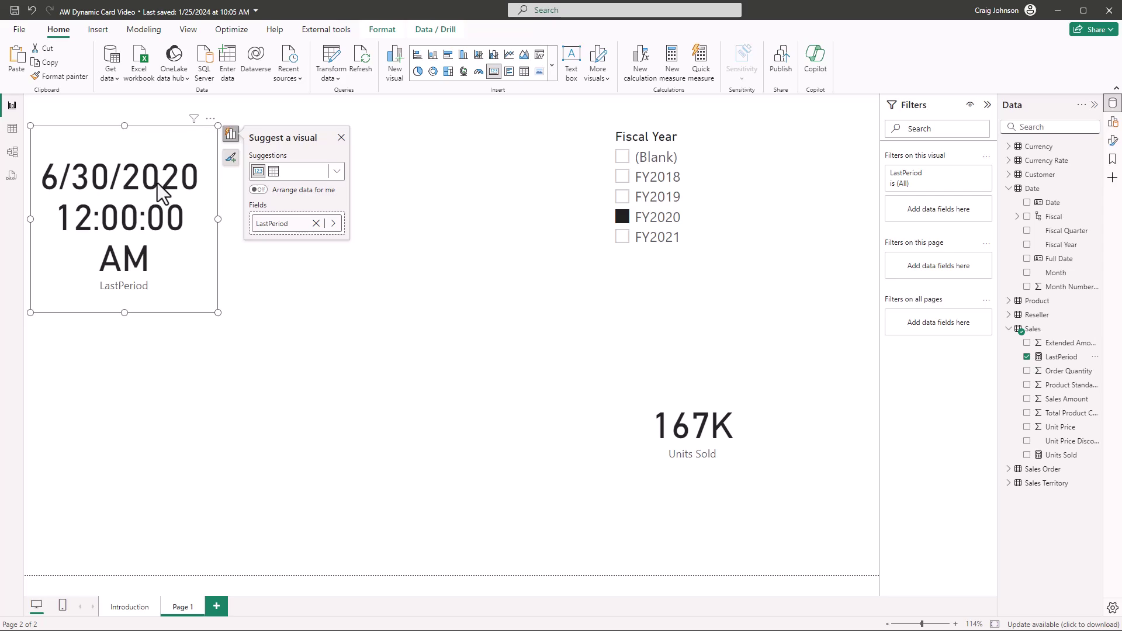
click(622, 199)
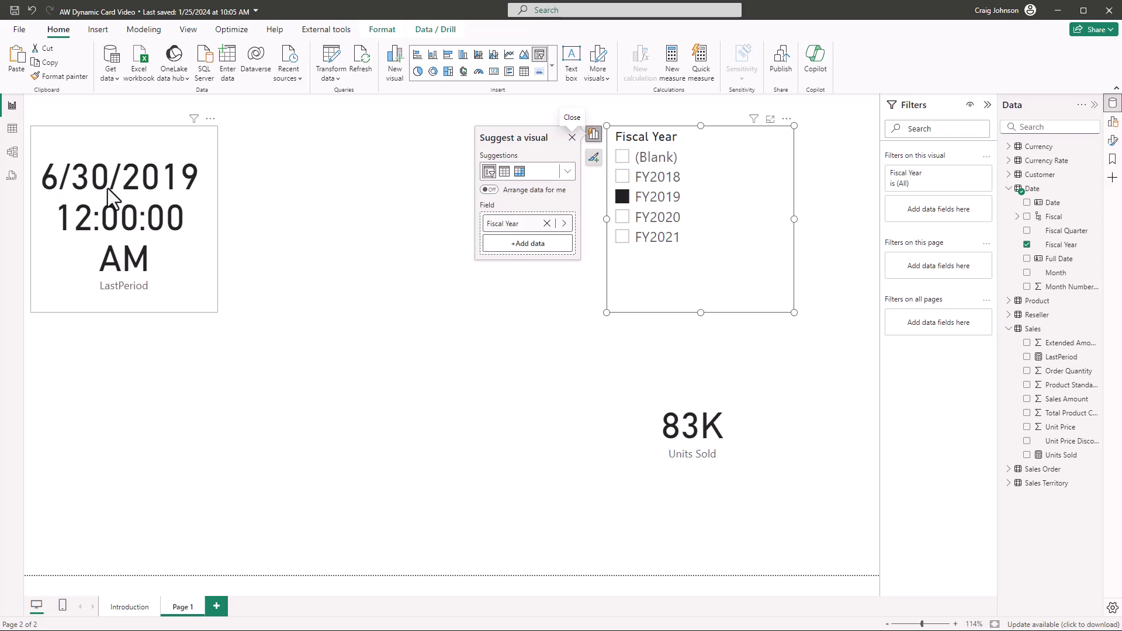
click(622, 178)
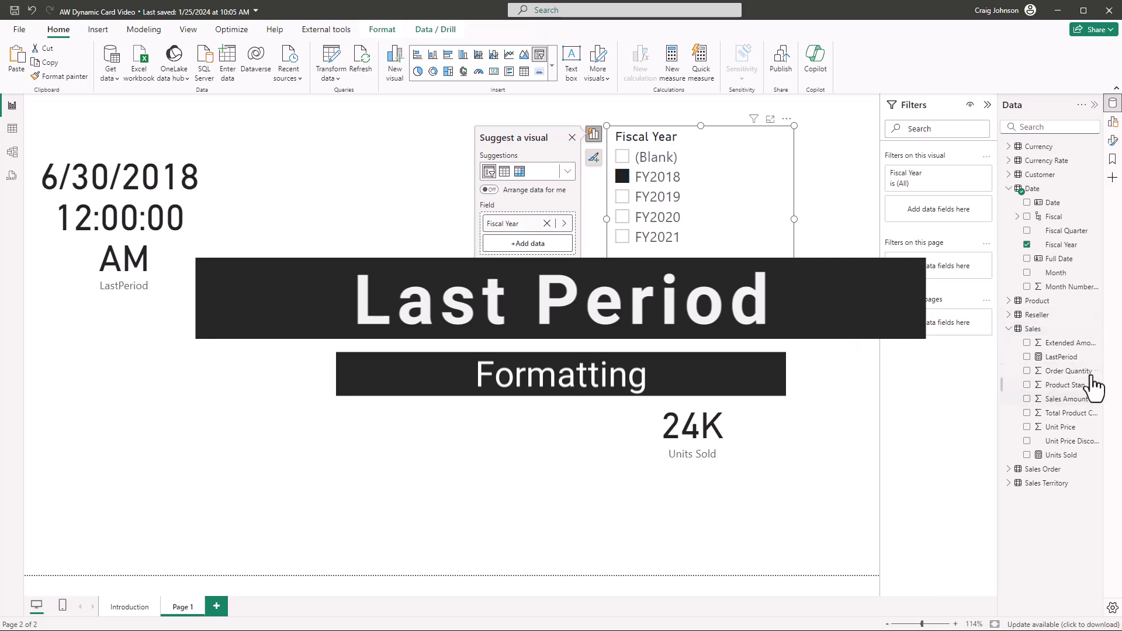
Edit the LastPeriod measure to start with the text "Total Units " joined by & to a FORMAT function around MAX('Date'[Date])
click(1061, 357)
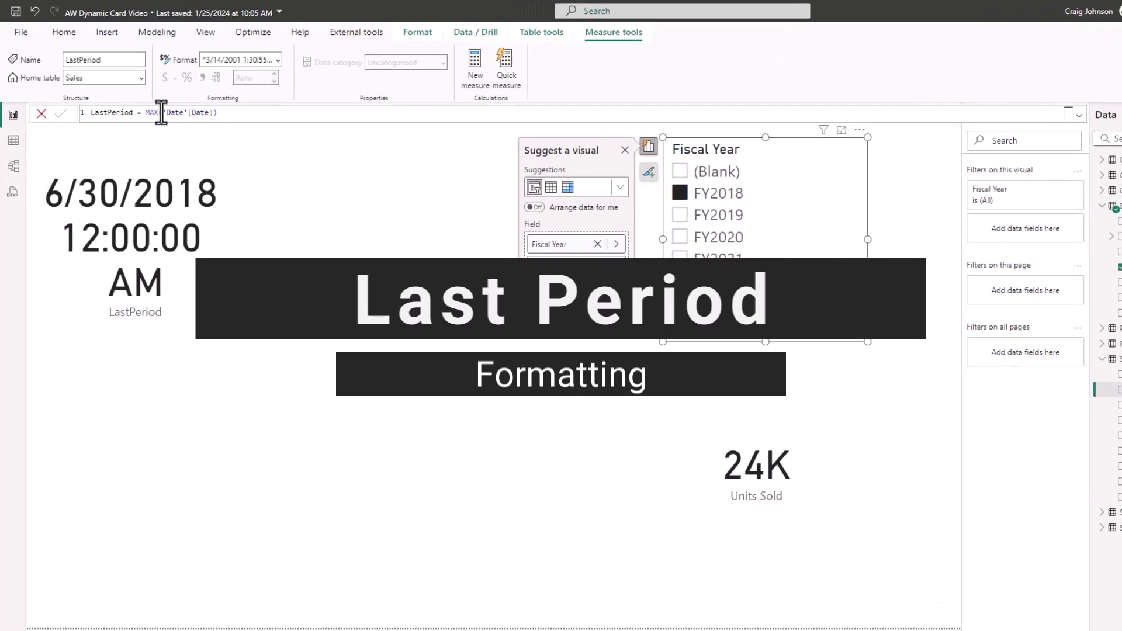
click(147, 112)
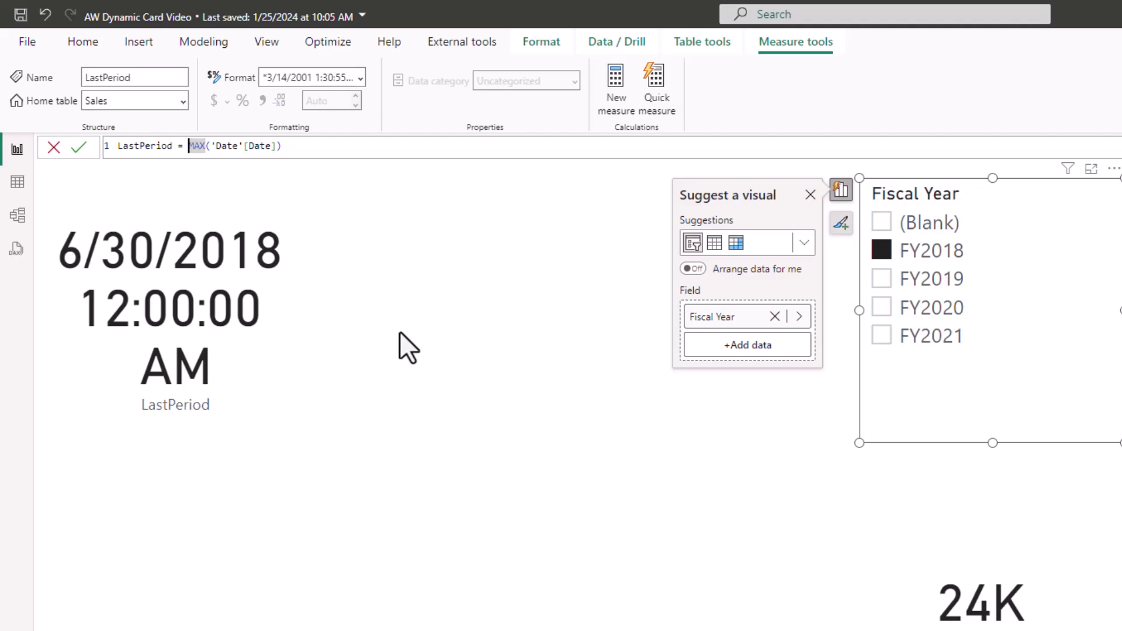
text(')
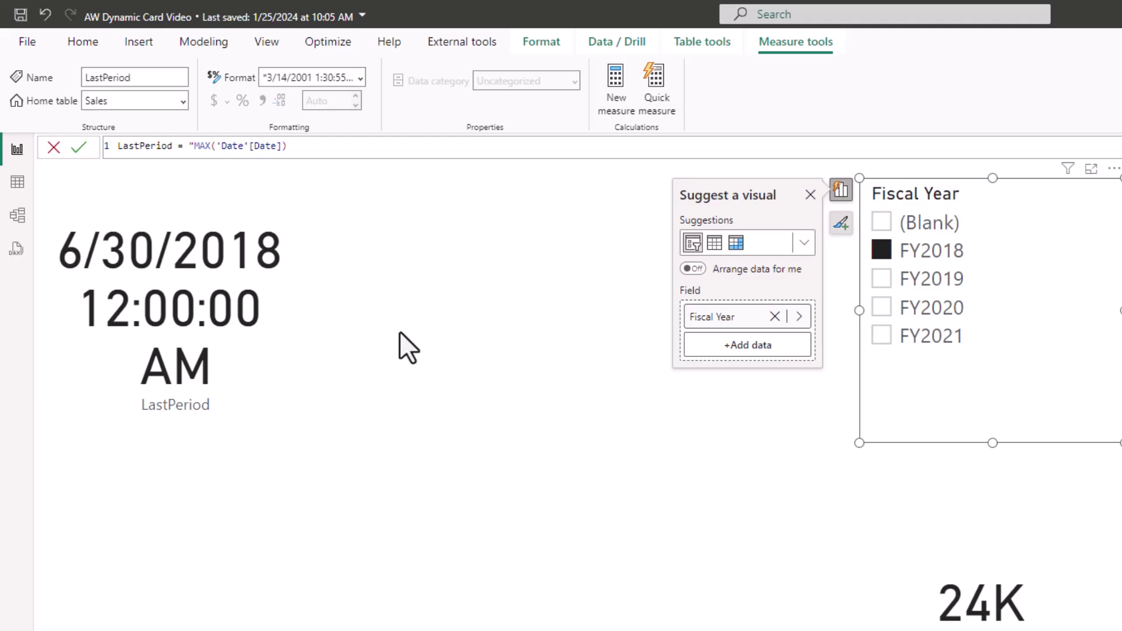
text(Total Uni)
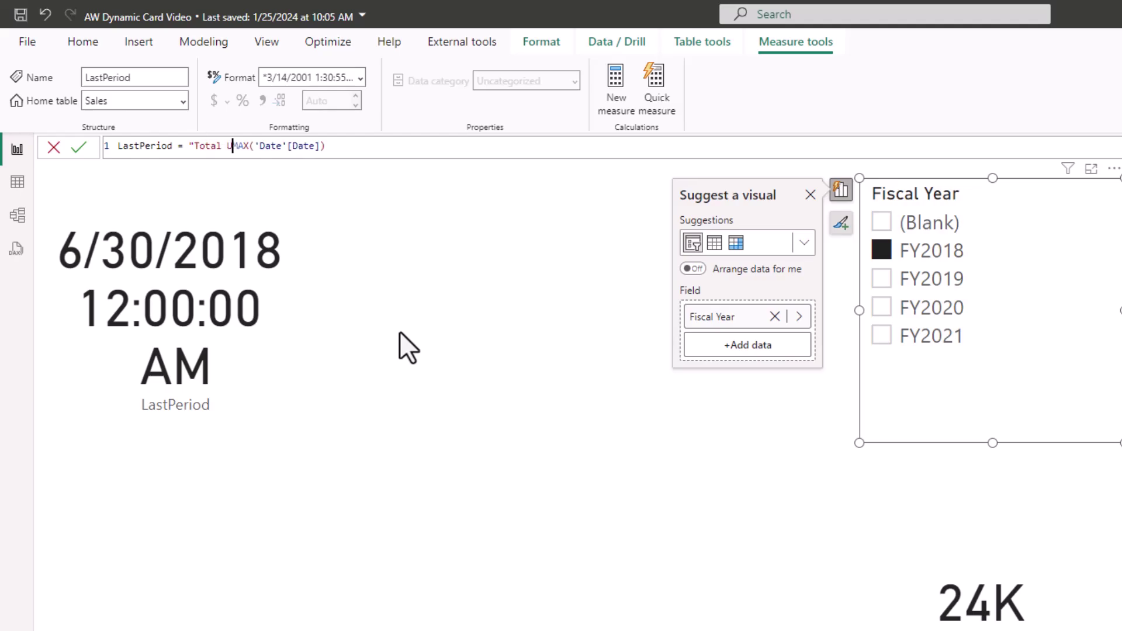
text(ts)
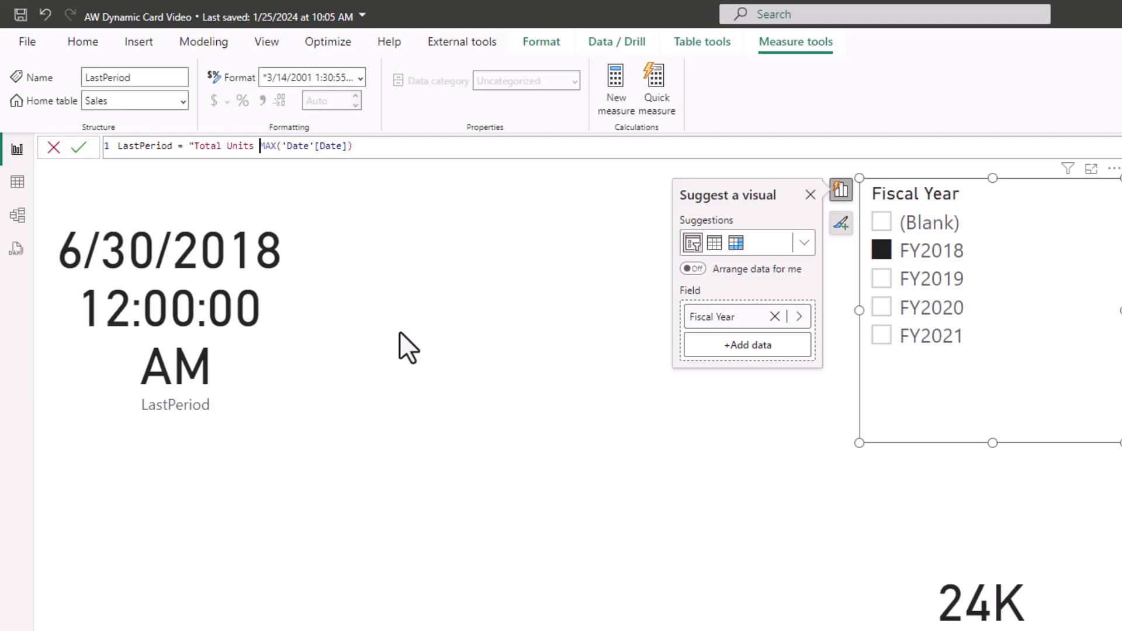
text( ")
text( &)
text( f)
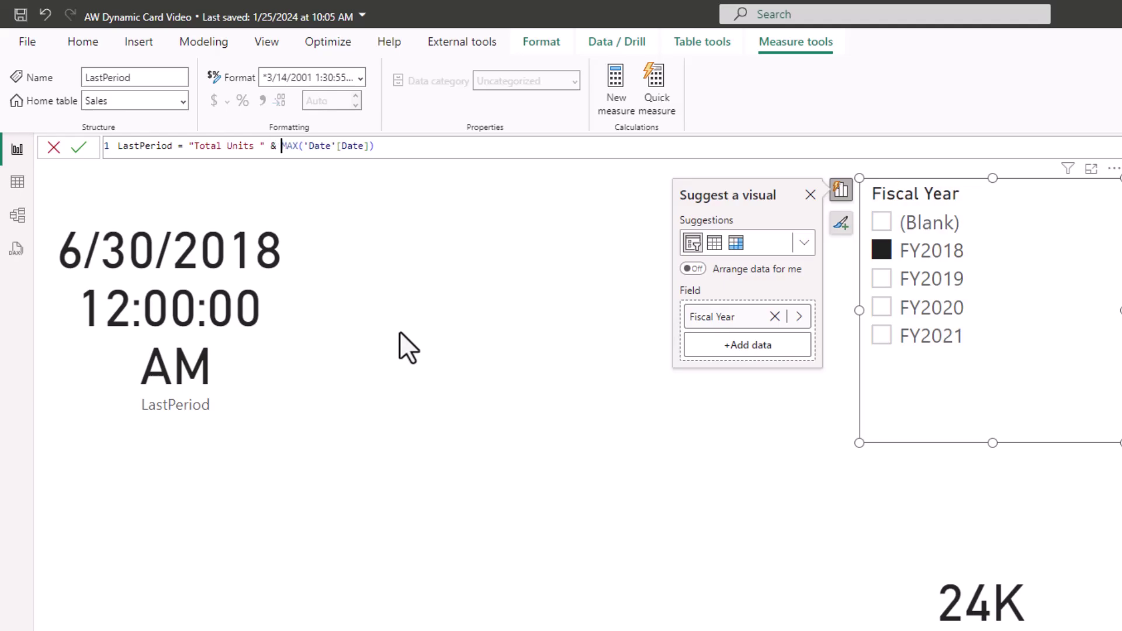
text(orm)
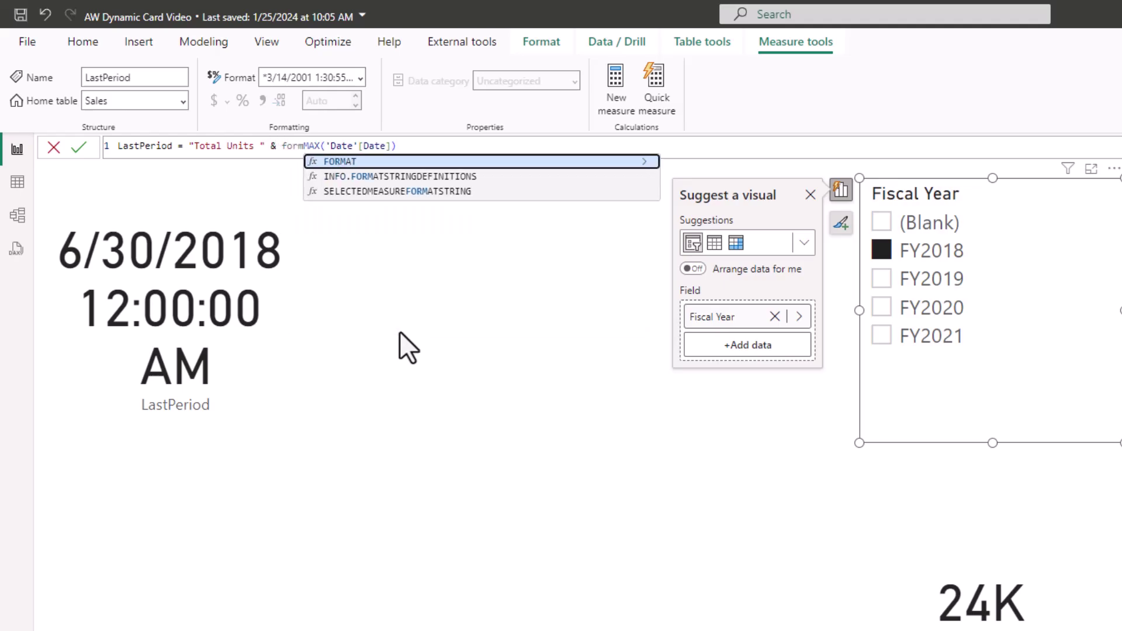
key(Tab)
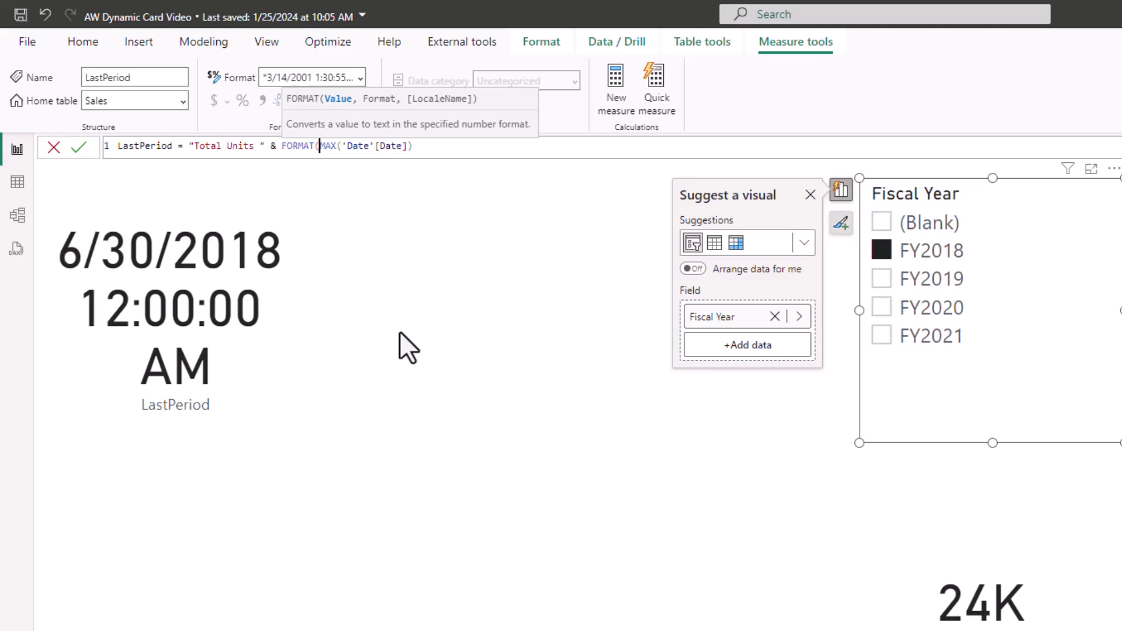
Complete the FORMAT function in the LastPeriod measure with the format "mmm YYYY" and append & " YTD"
click(419, 145)
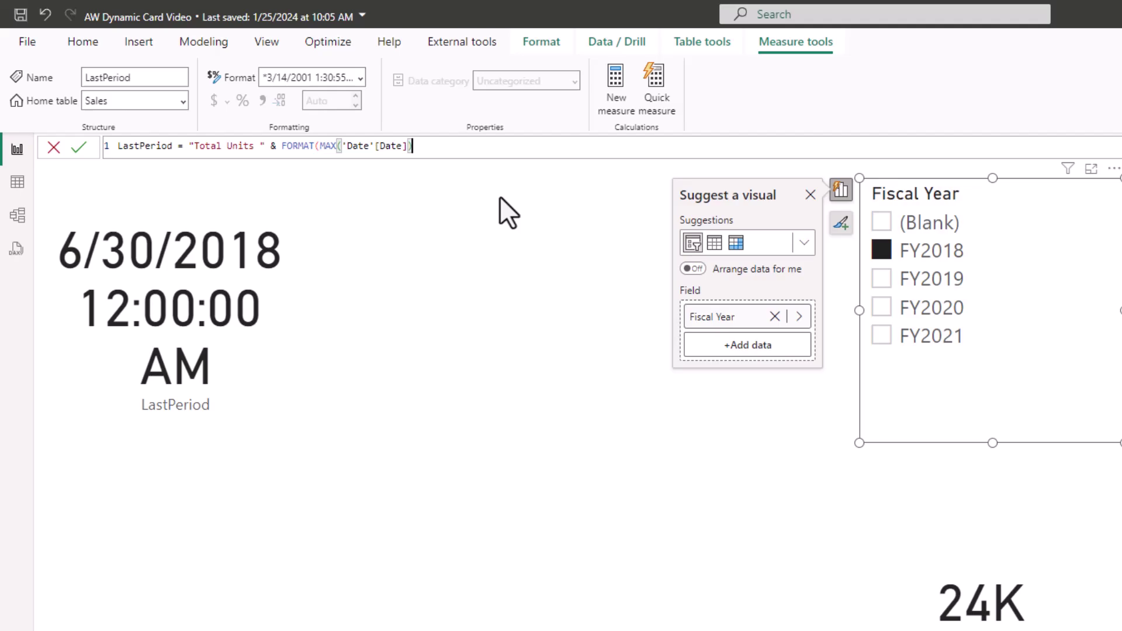
text(,)
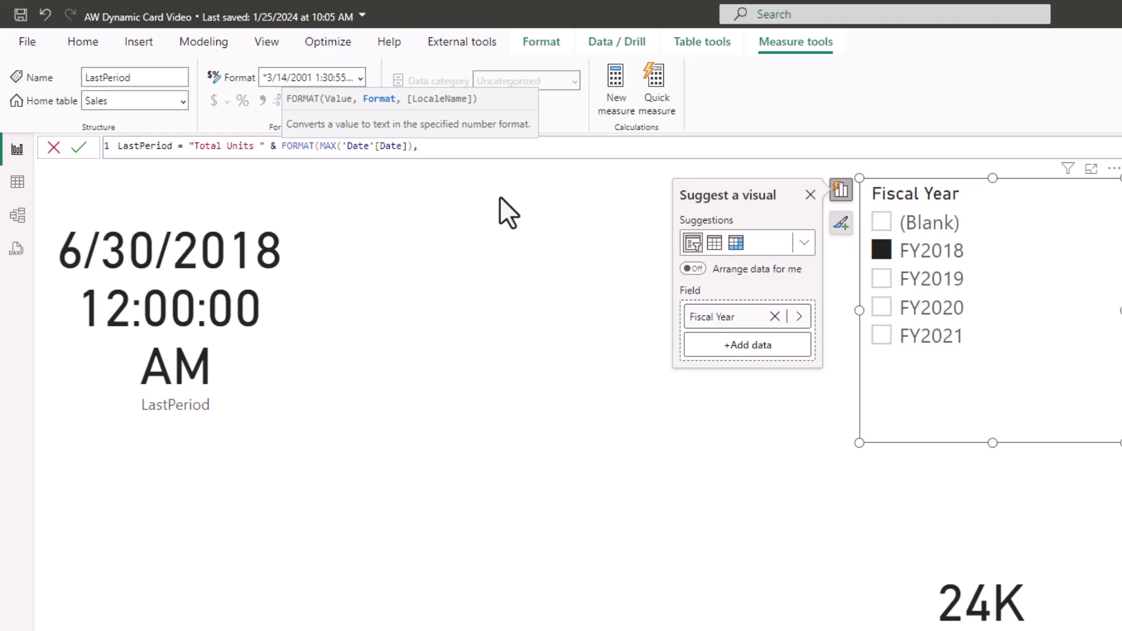
text(")
text(mmm YYYY)
text())
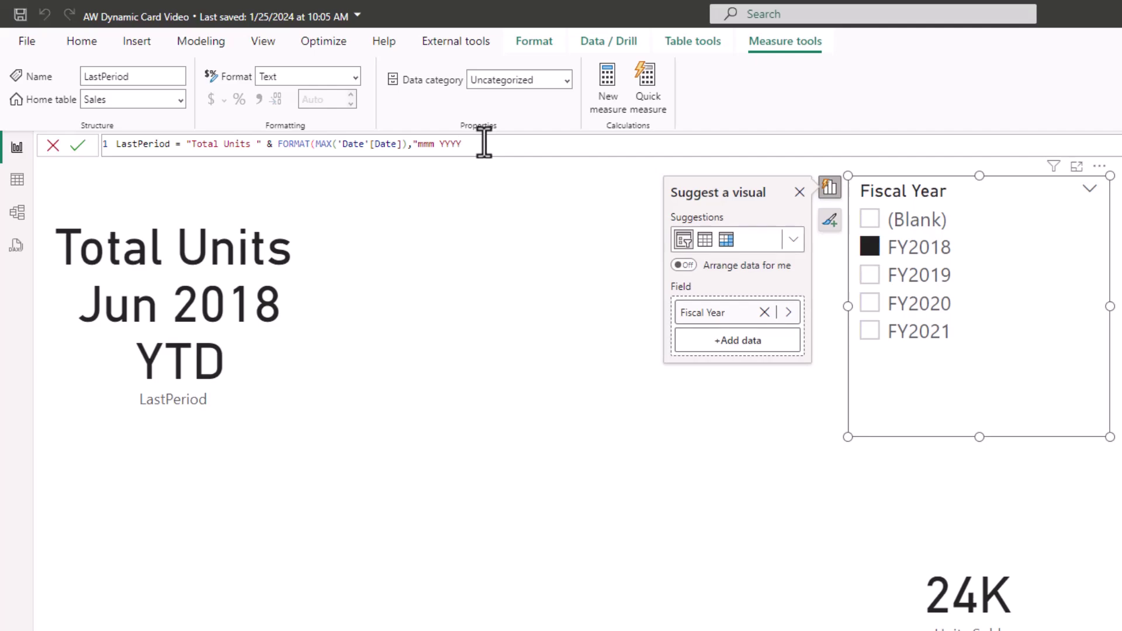
text(") & " YTD")
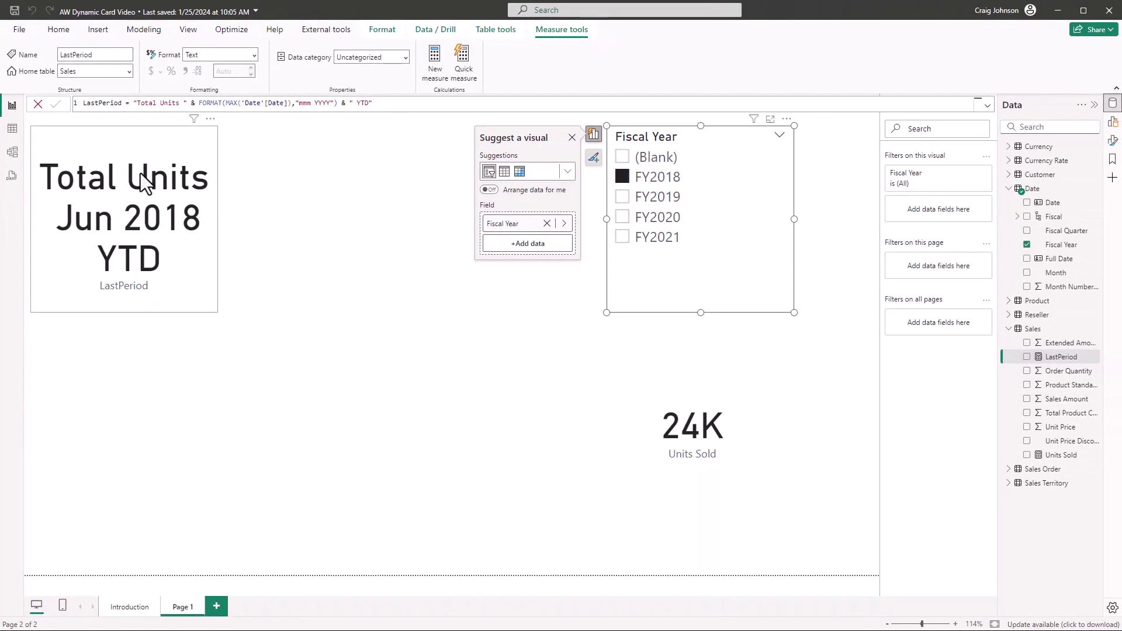
Alternate the Fiscal Year slicer between FY2019 and FY2020 to check the LastPeriod card's text, ending on FY2020 with the slicer deselected
click(623, 199)
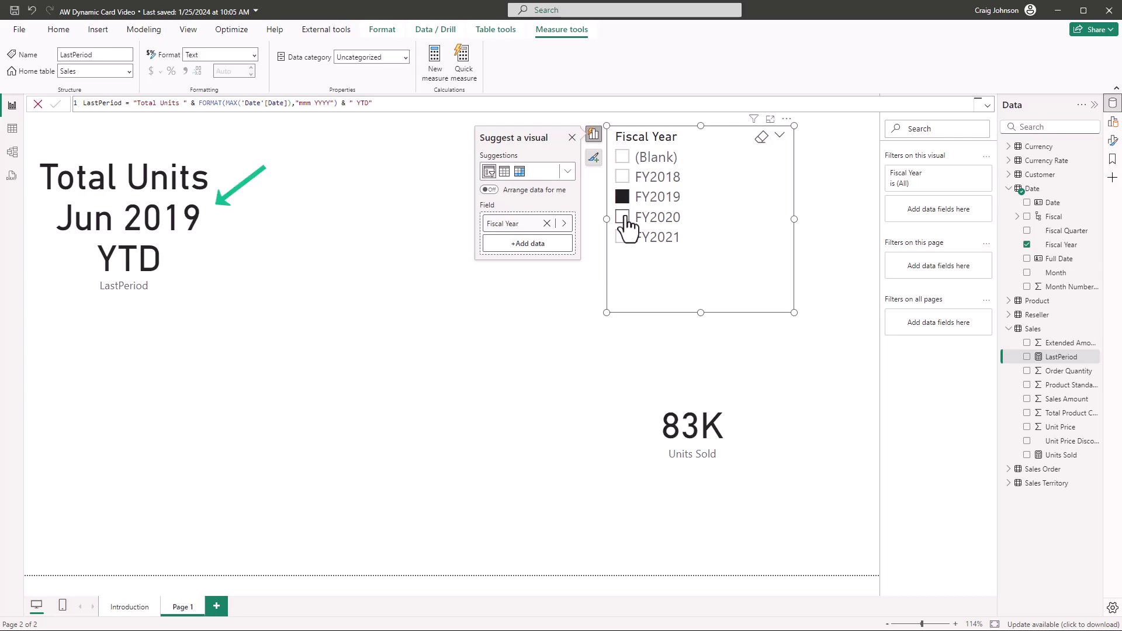
click(623, 218)
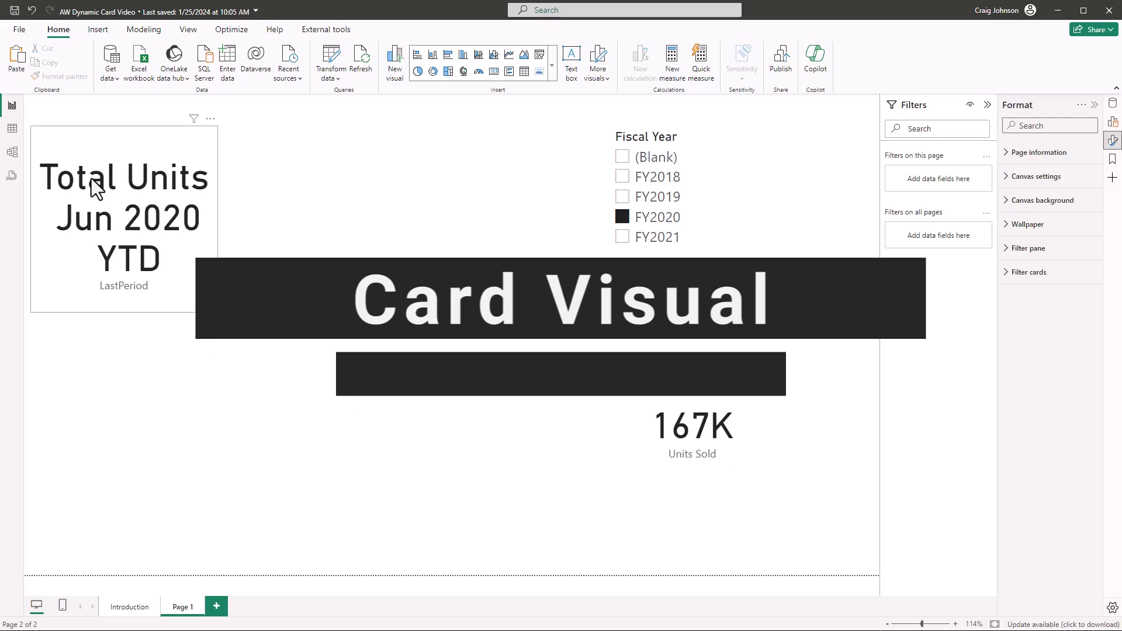
click(622, 199)
click(622, 219)
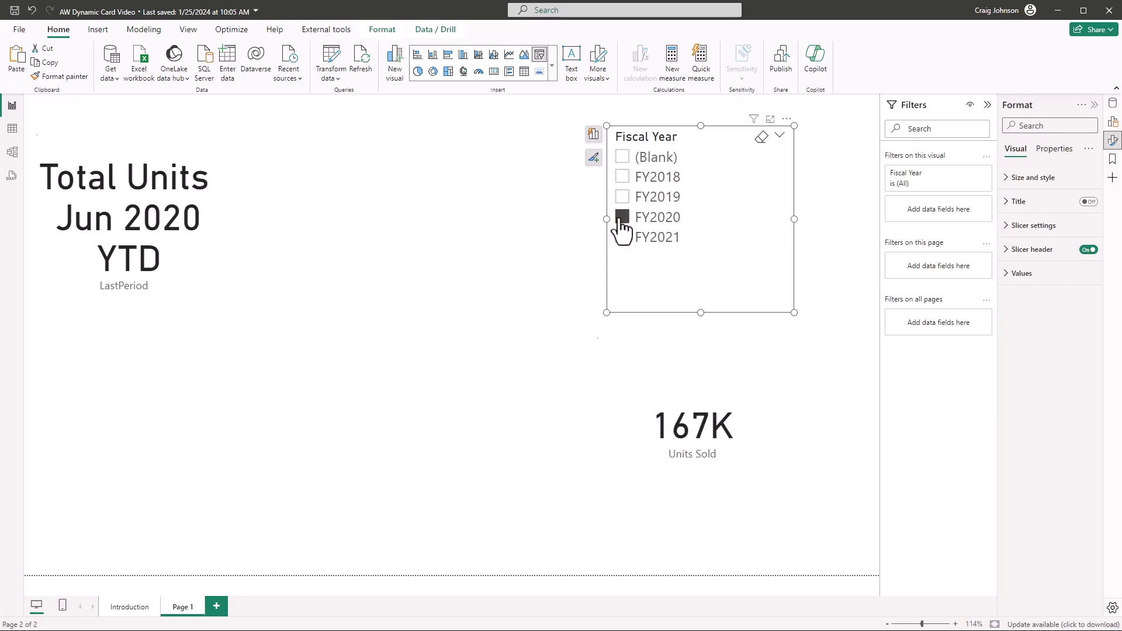
click(432, 376)
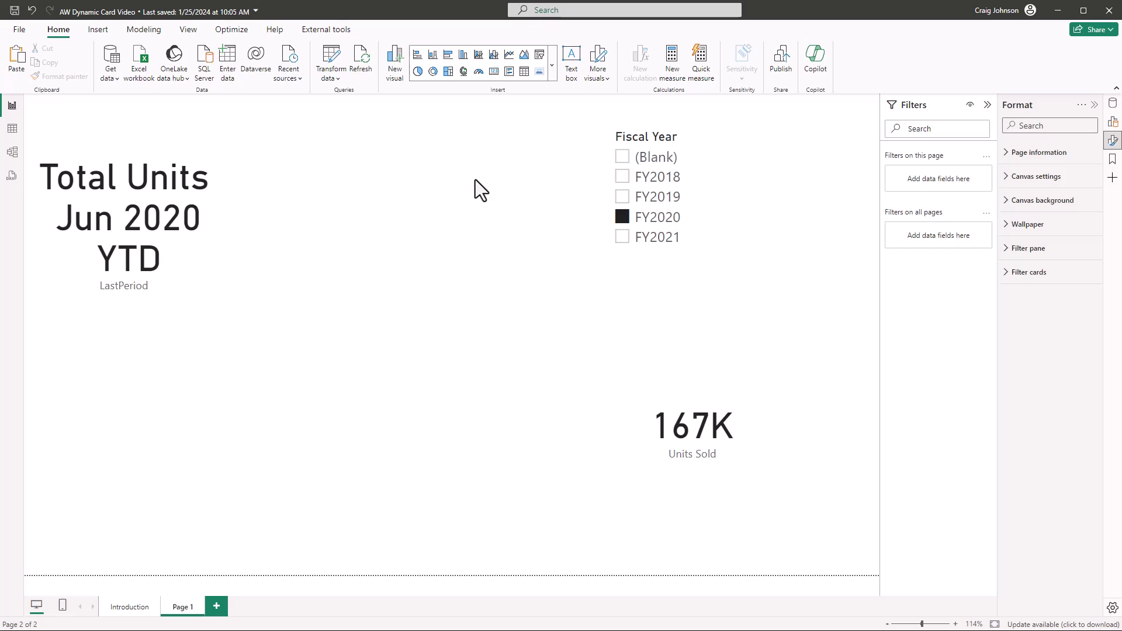
Insert a second card directly below the LastPeriod card and fill it with the Units Sold measure
click(494, 71)
drag(117, 359, 182, 336)
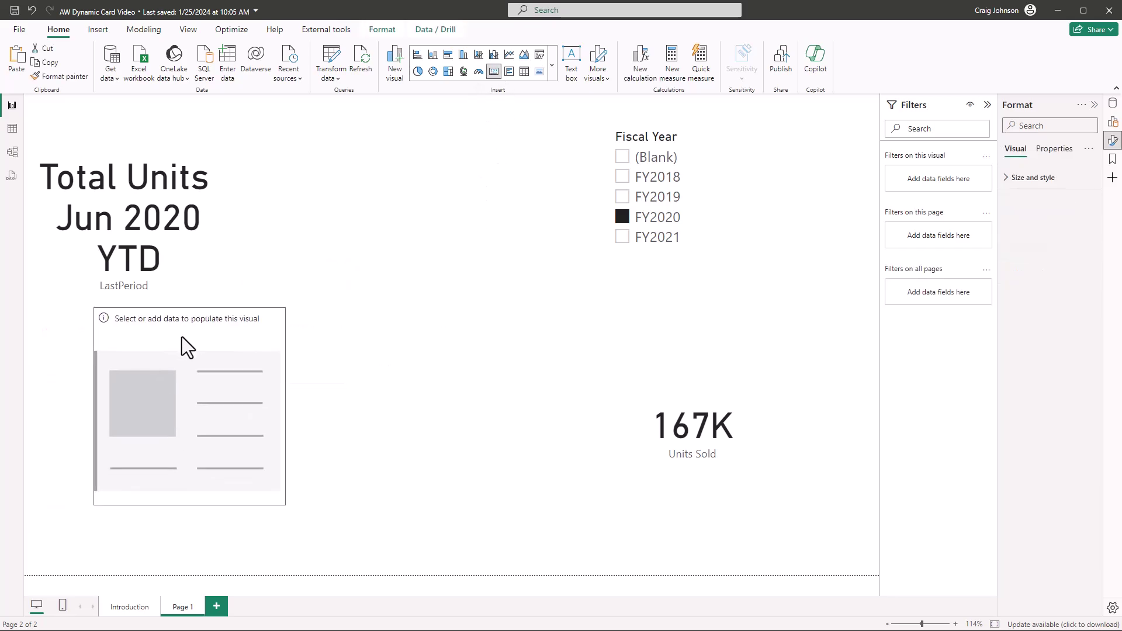
click(1113, 104)
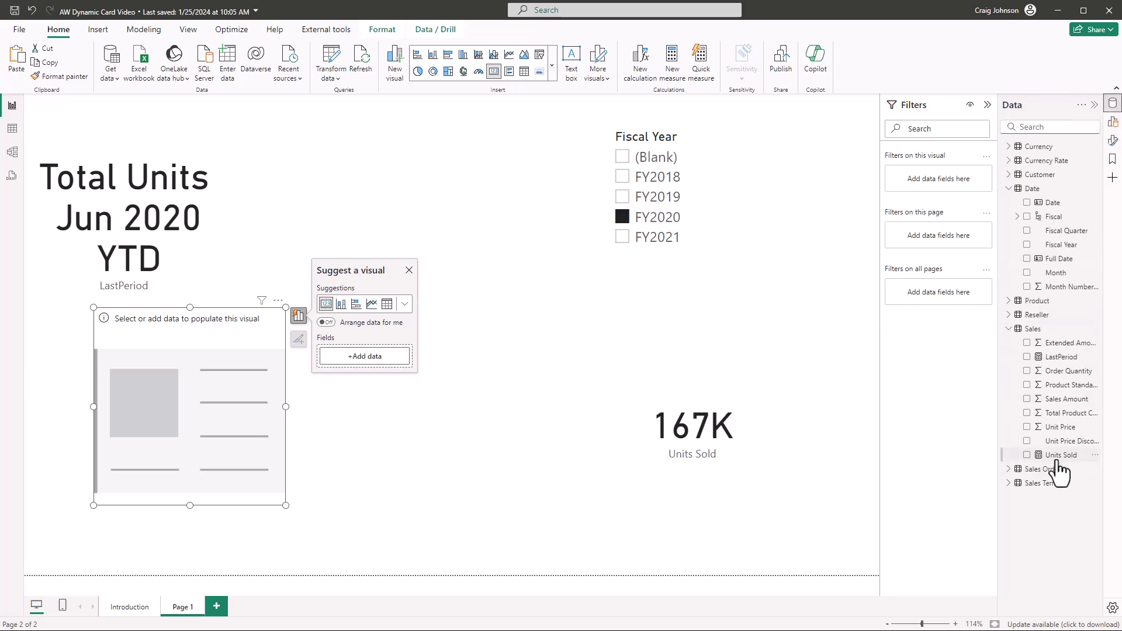
drag(1060, 469, 203, 425)
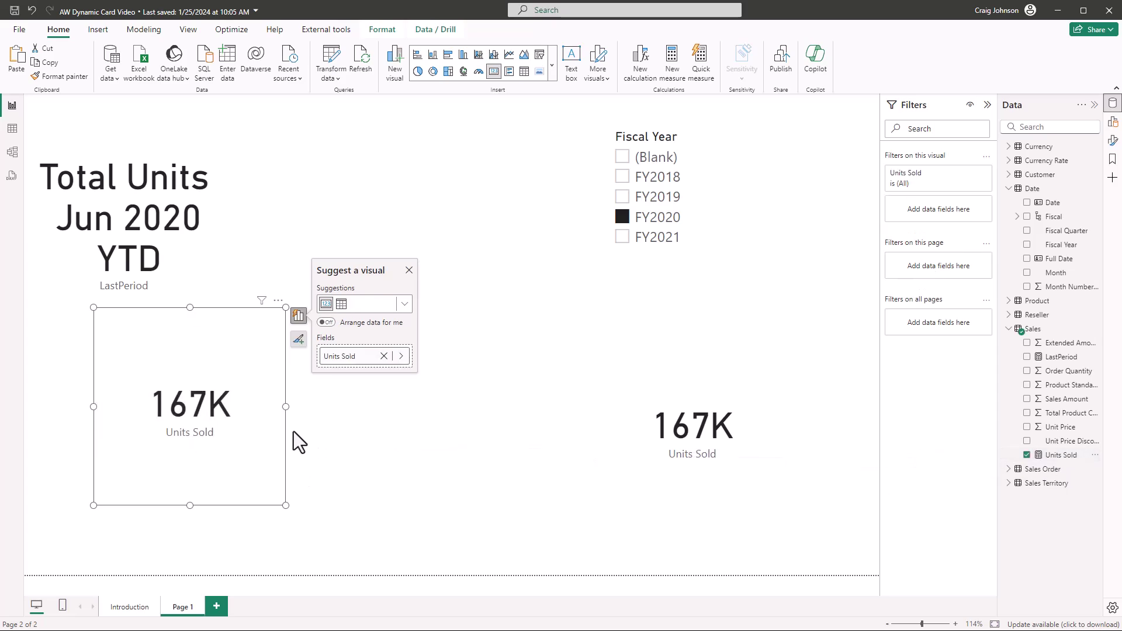
Turn off the category label and turn on the title for the new Units Sold card
click(1113, 142)
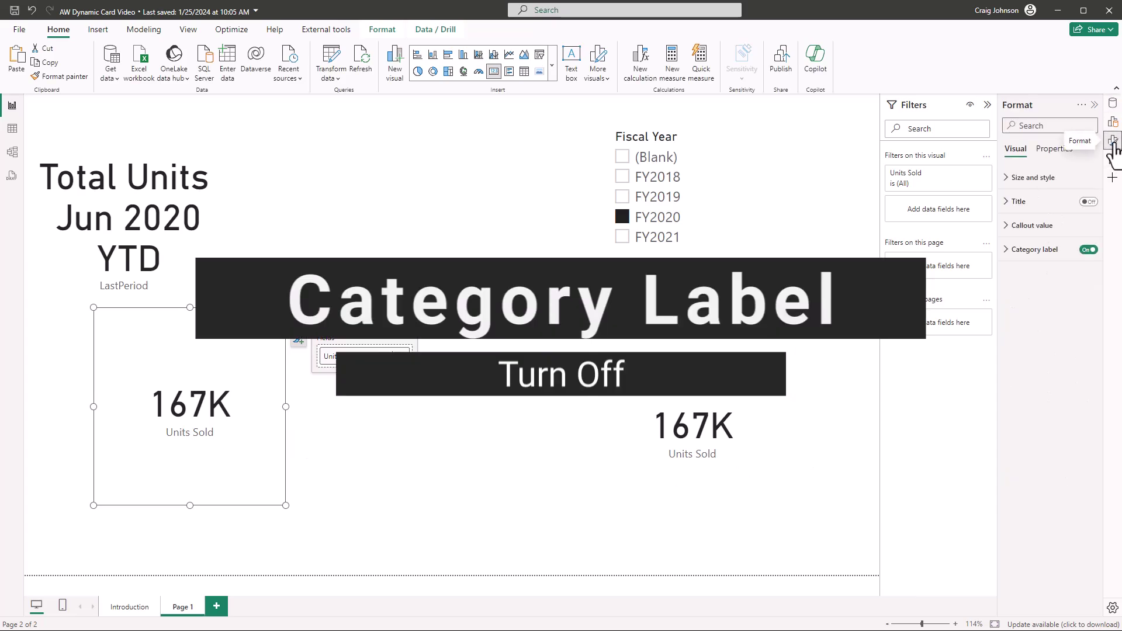
click(1087, 251)
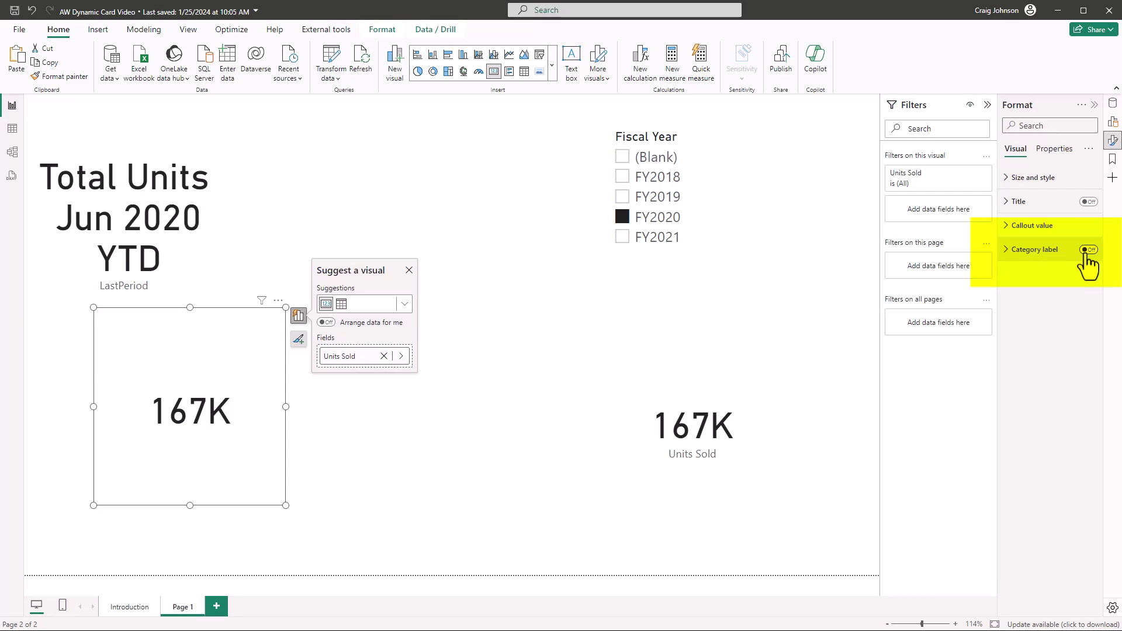
click(1089, 202)
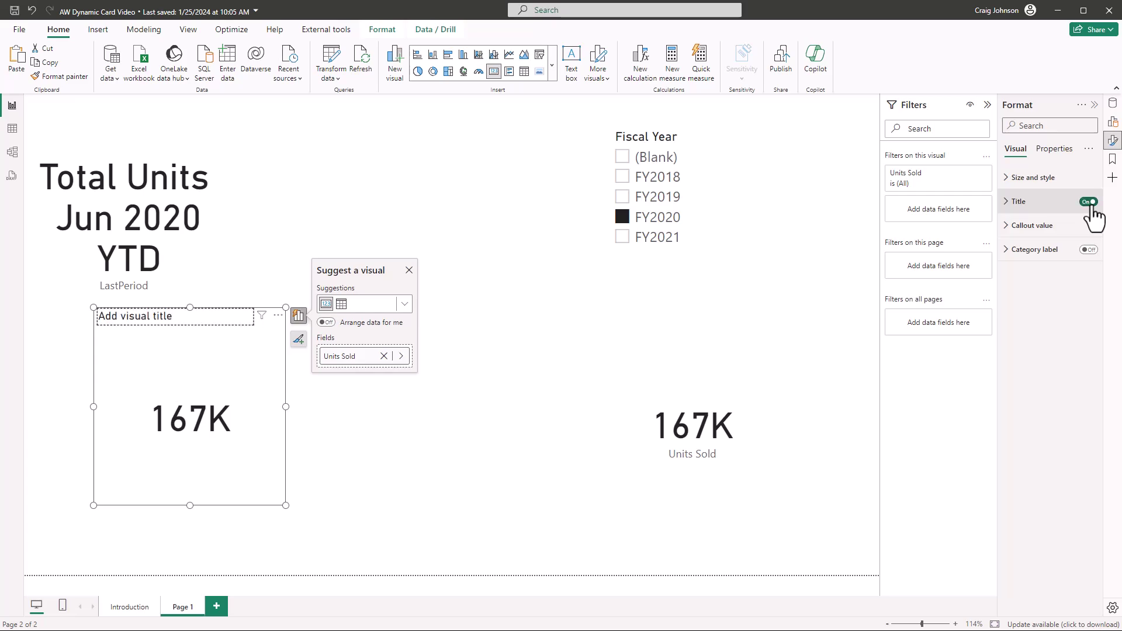
Base the card's title text on the LastPeriod measure from the Sales table, using the Field value format style
click(1010, 206)
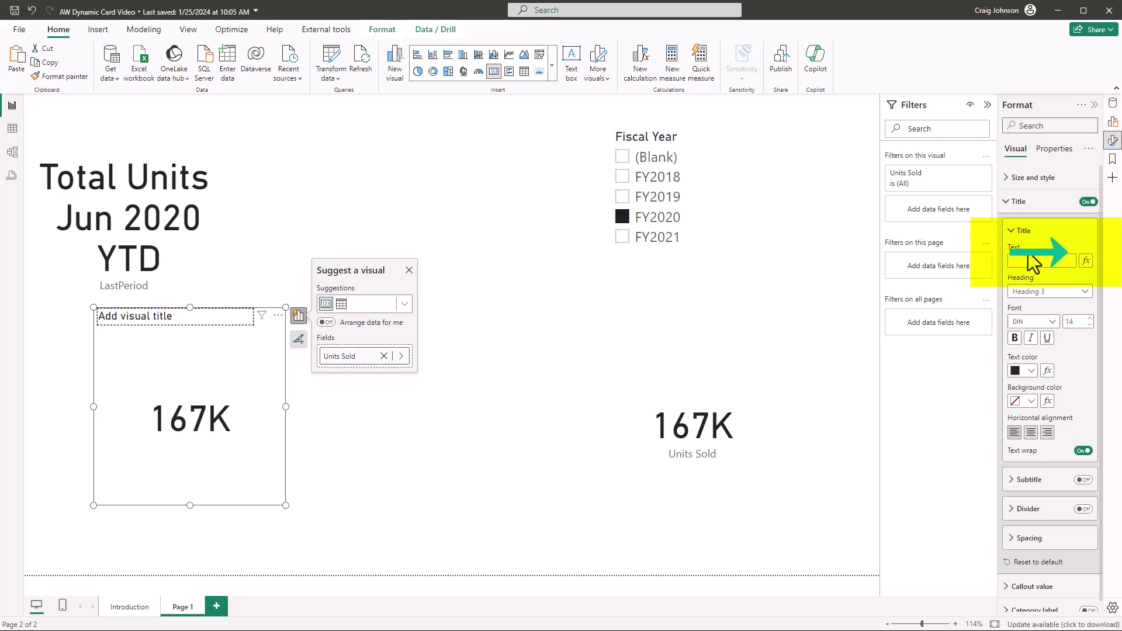
click(1086, 262)
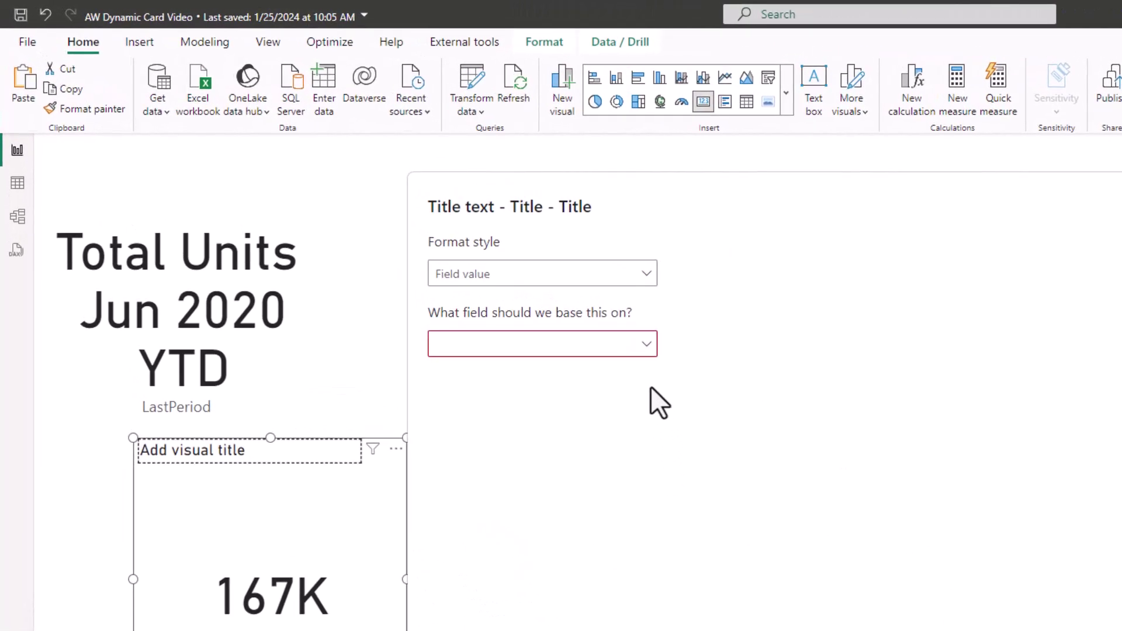
click(645, 345)
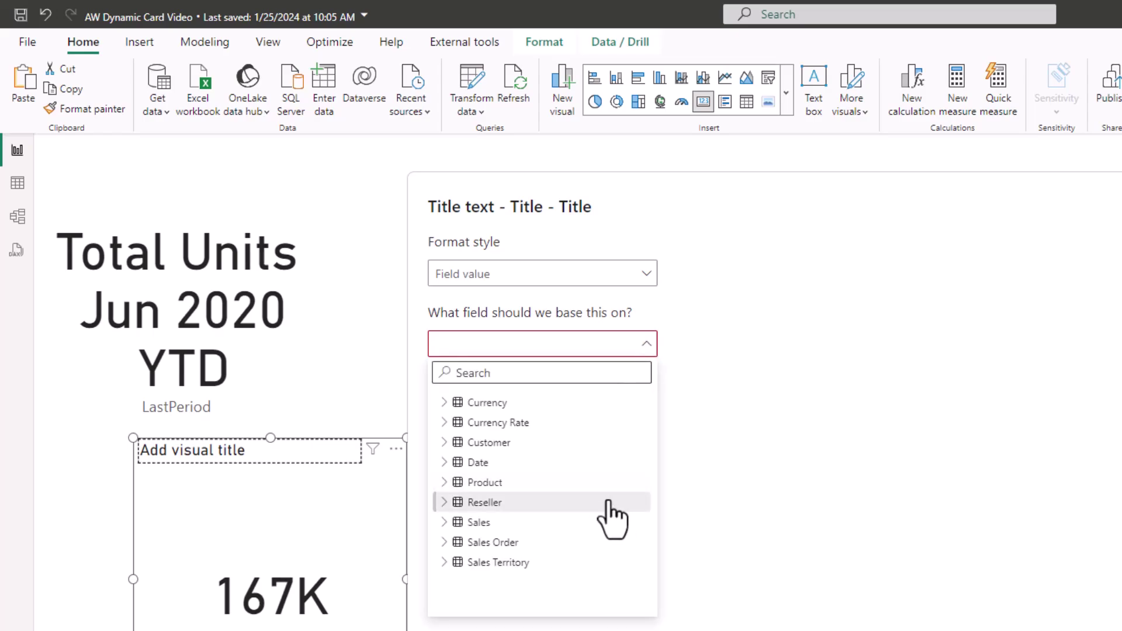
click(445, 522)
scroll(549, 558, down, 3)
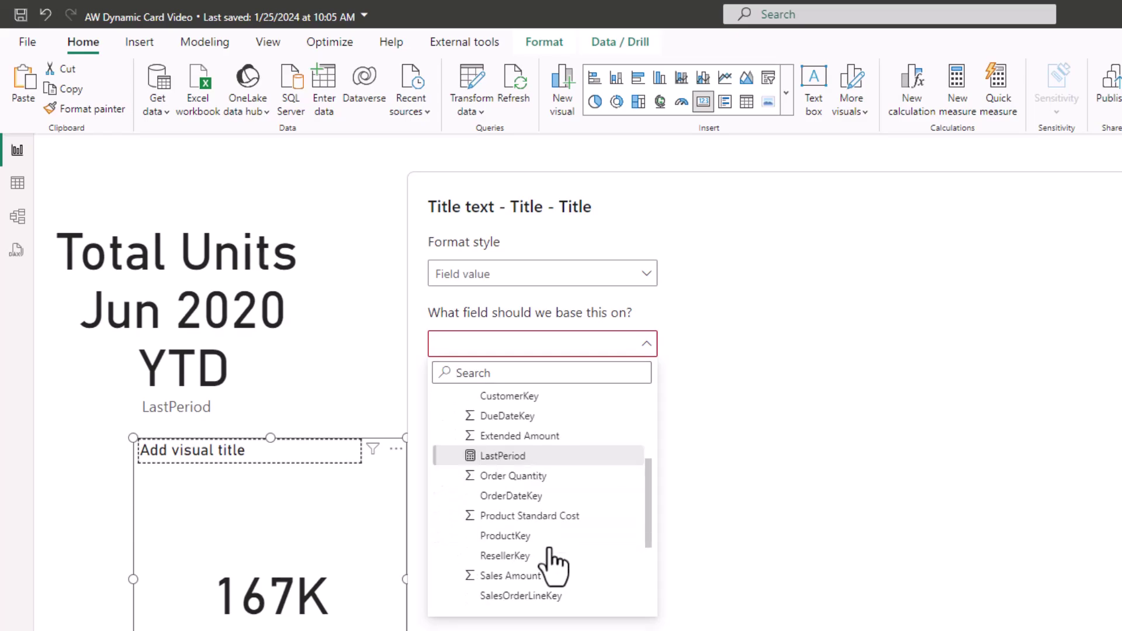
click(504, 459)
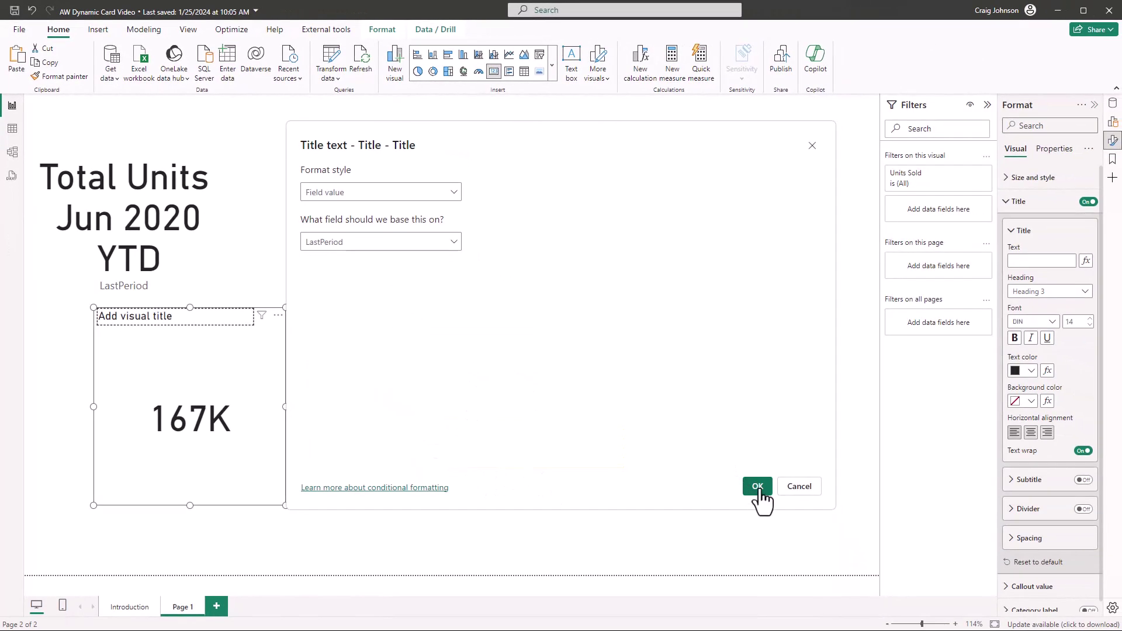
click(758, 487)
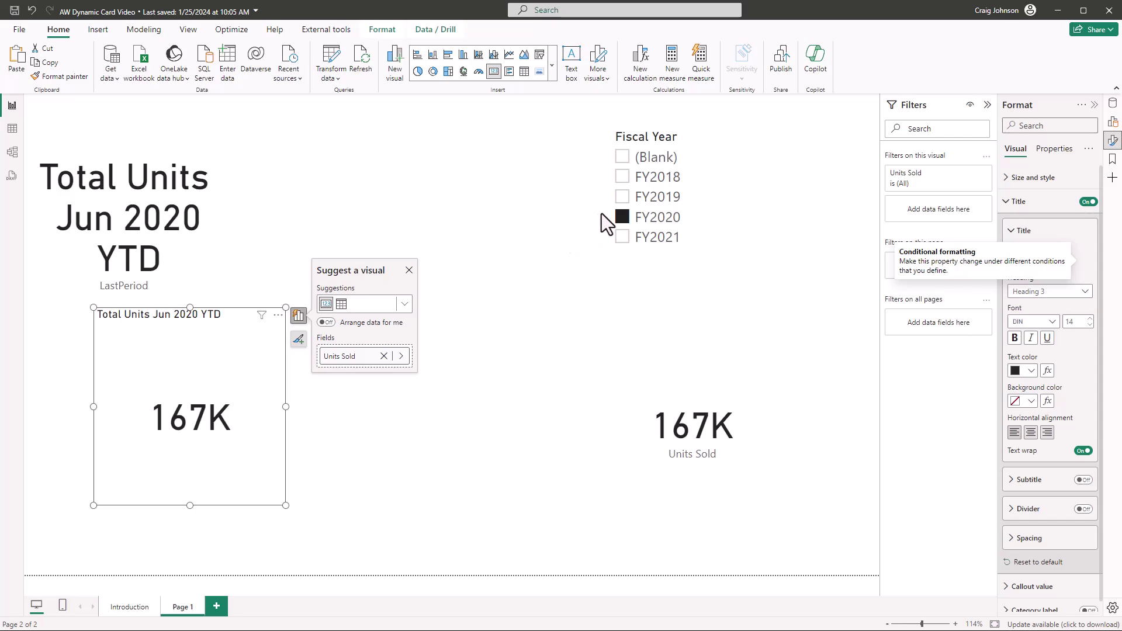
Format the card's title as Heading 4 with font size 16 in bold, and deselect the card
click(1087, 295)
click(1028, 351)
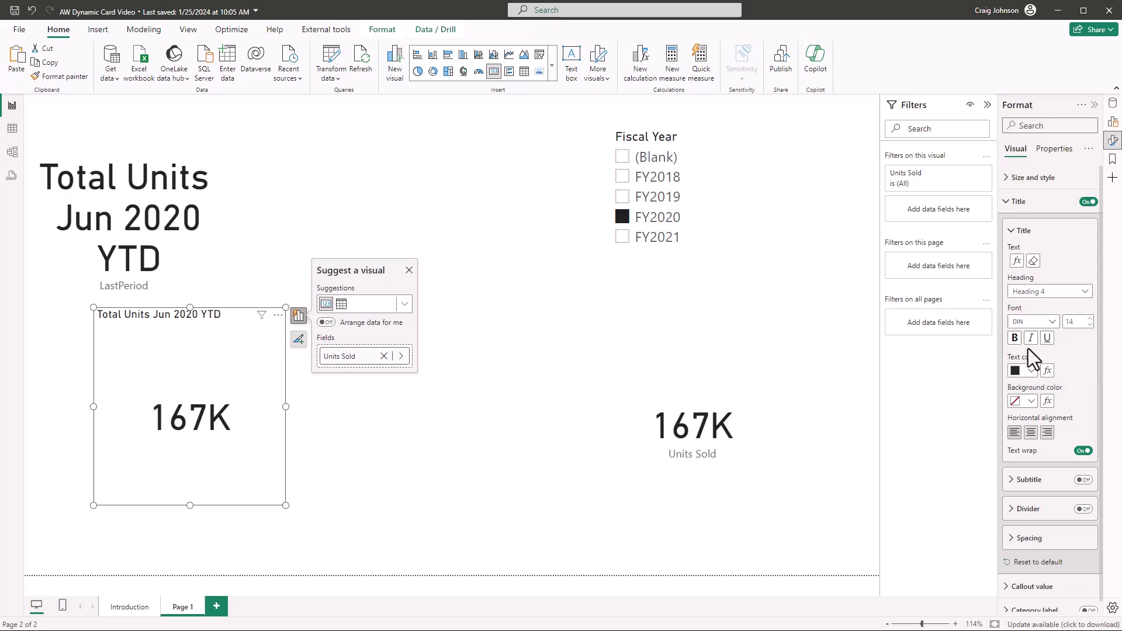
click(1089, 319)
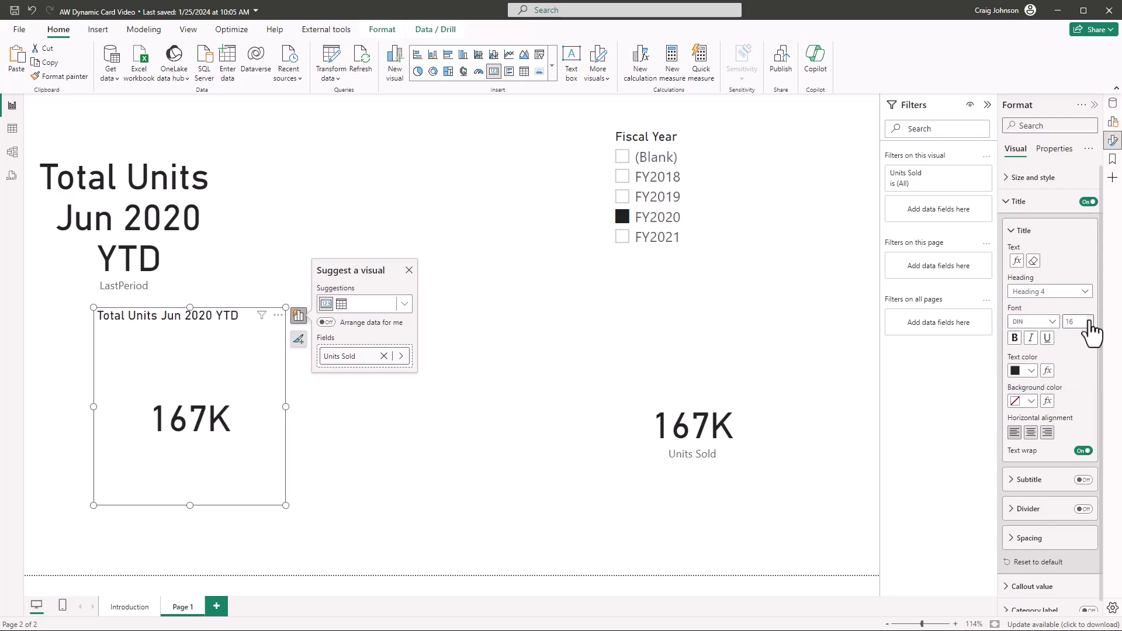
click(1015, 338)
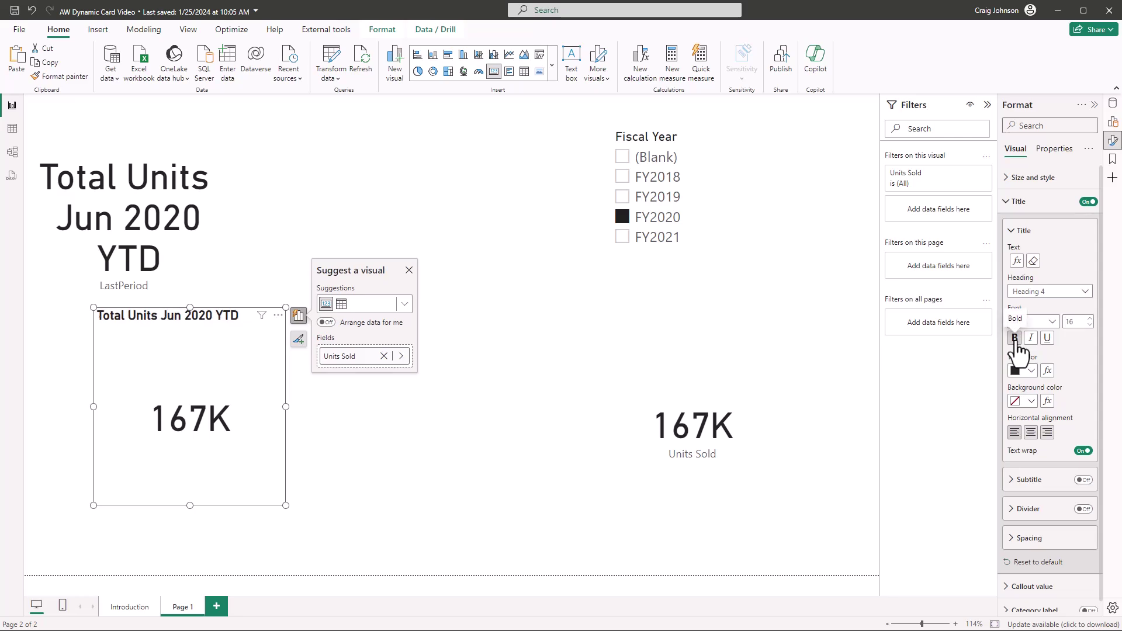
click(511, 453)
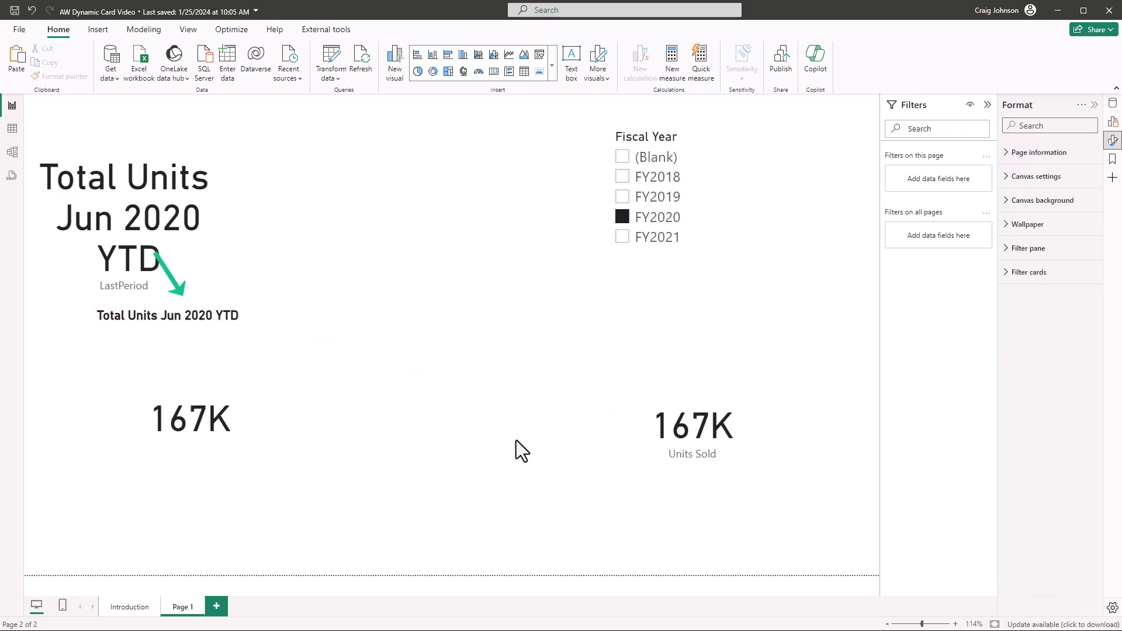
Switch the Fiscal Year slicer to FY2019 and FY2018 to check the card's title
click(623, 199)
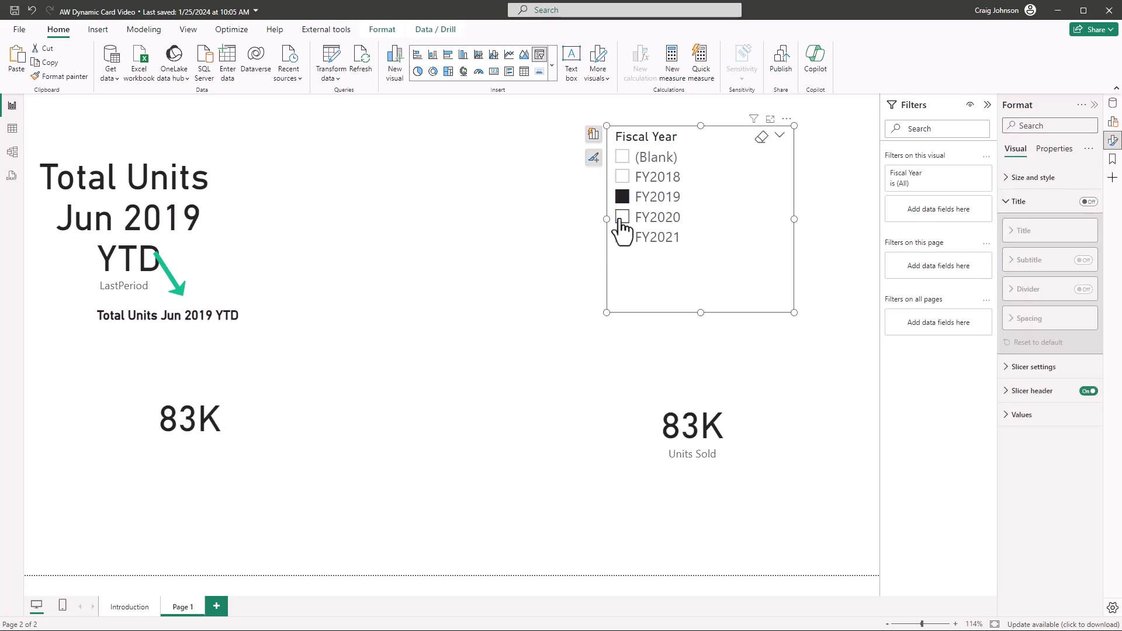
click(621, 178)
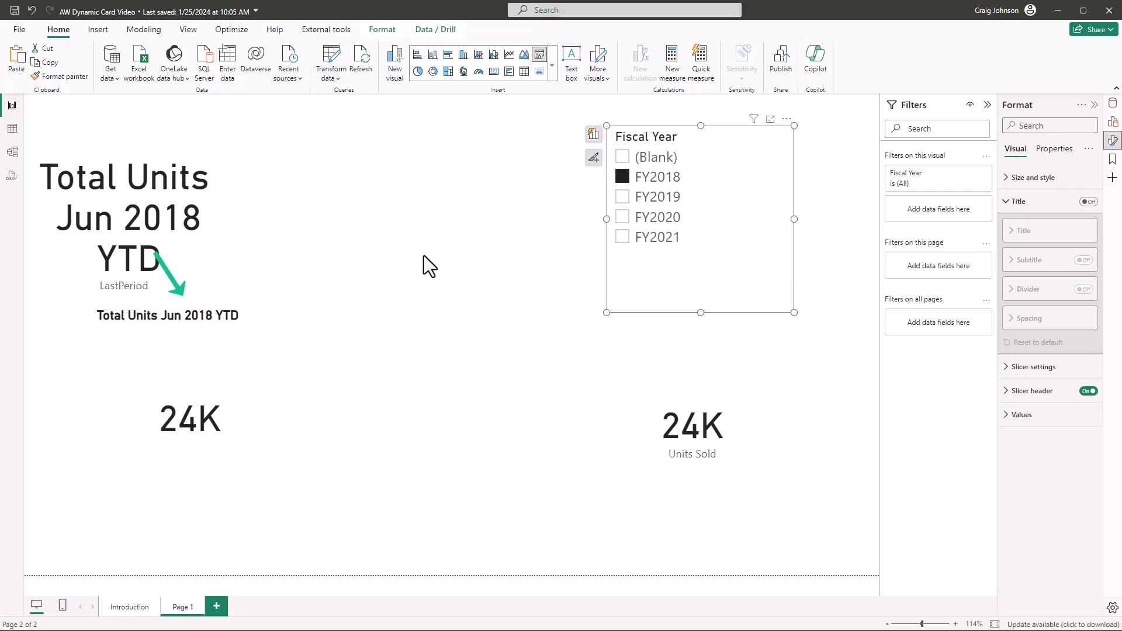
Delete the LastPeriod card and recheck the remaining card's title with FY2019 and FY2020 selected in the Fiscal Year slicer
click(194, 140)
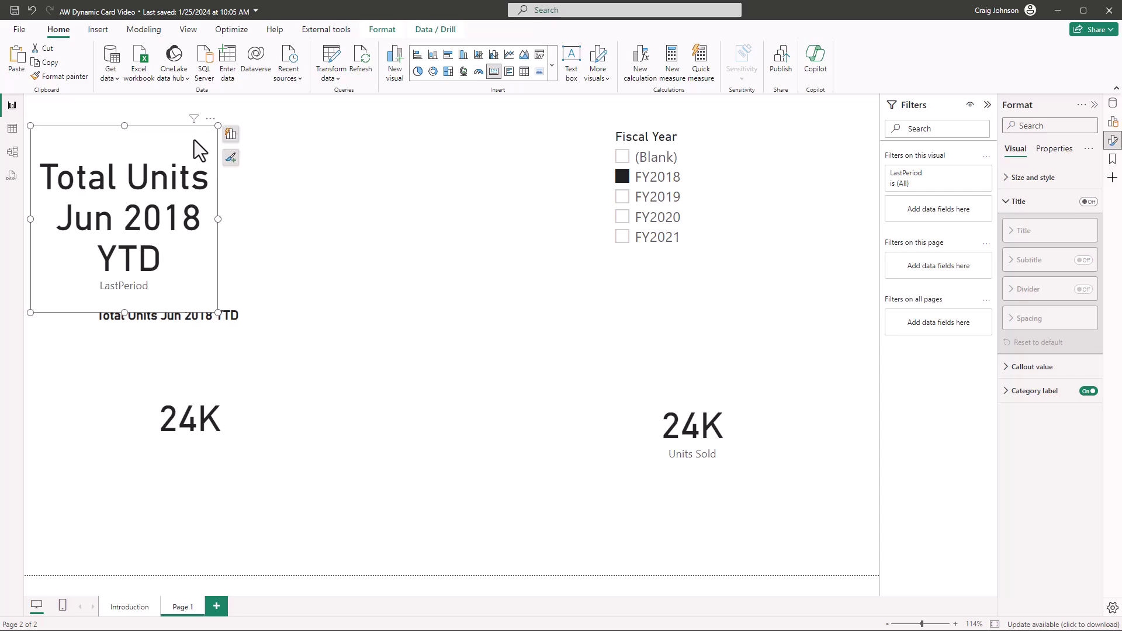
key(Delete)
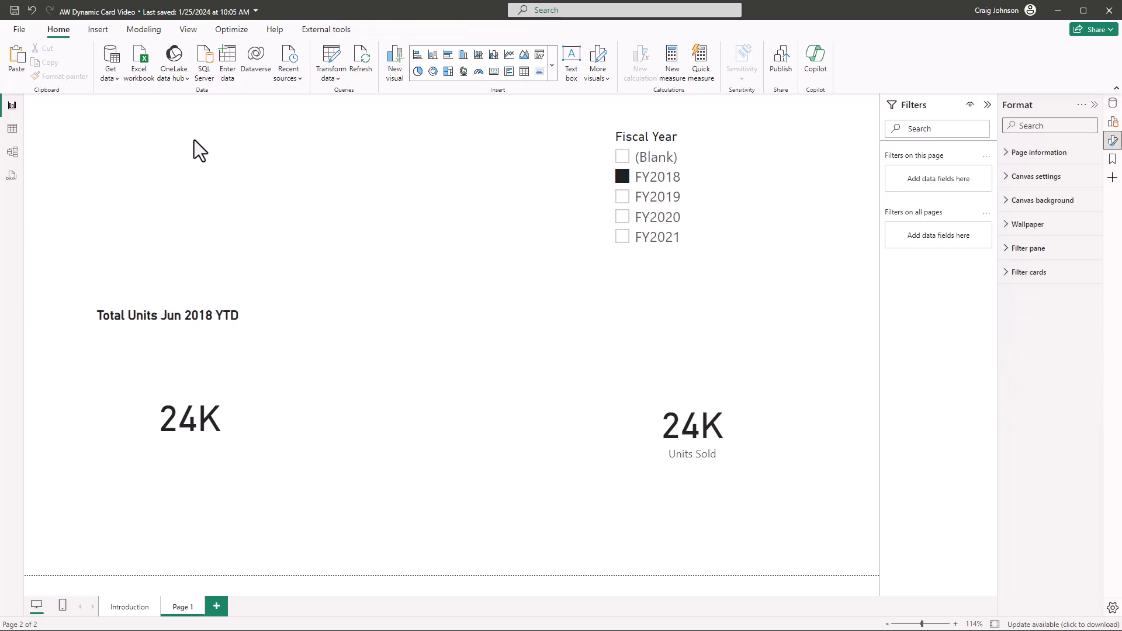
click(622, 197)
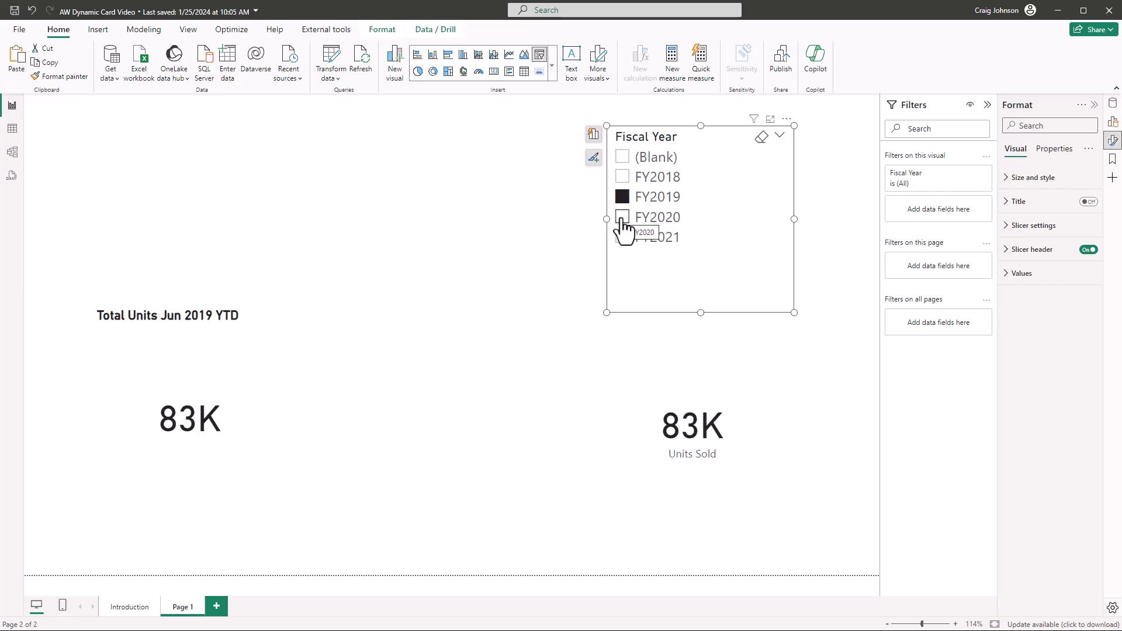
click(622, 218)
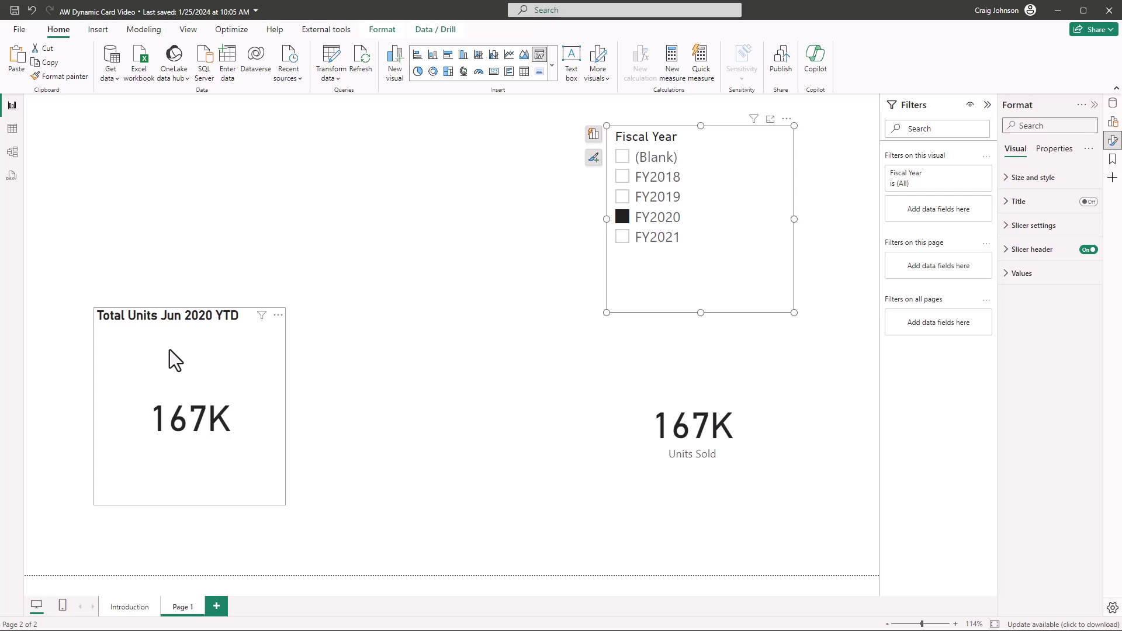
Add a new report page and paste a copy of Page 1's dynamically titled Units Sold card onto it
click(217, 608)
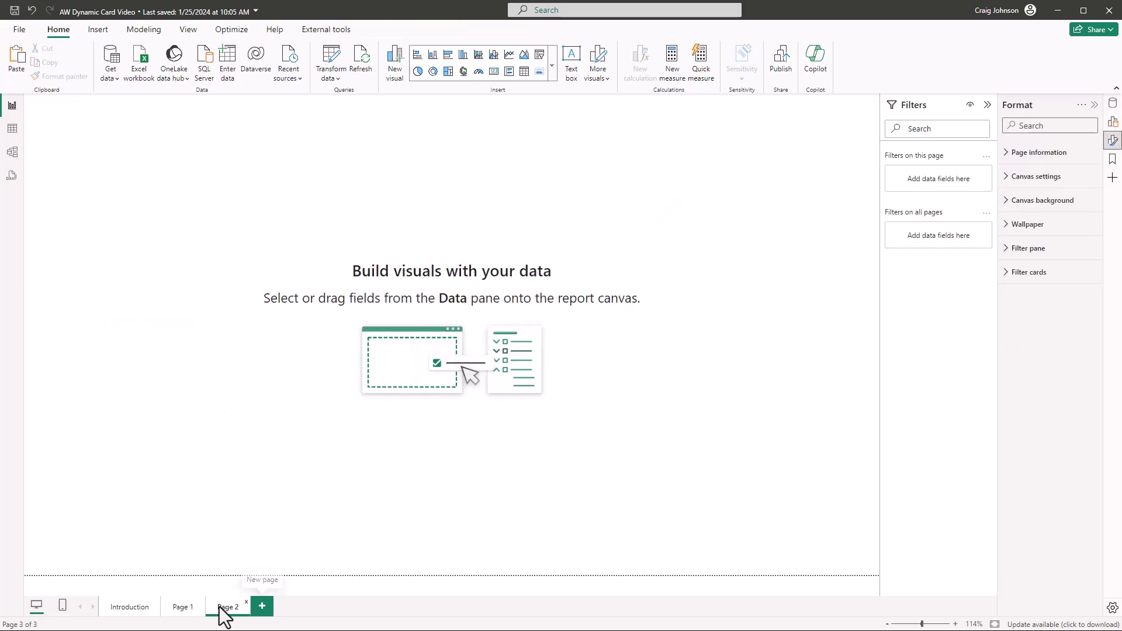
click(185, 608)
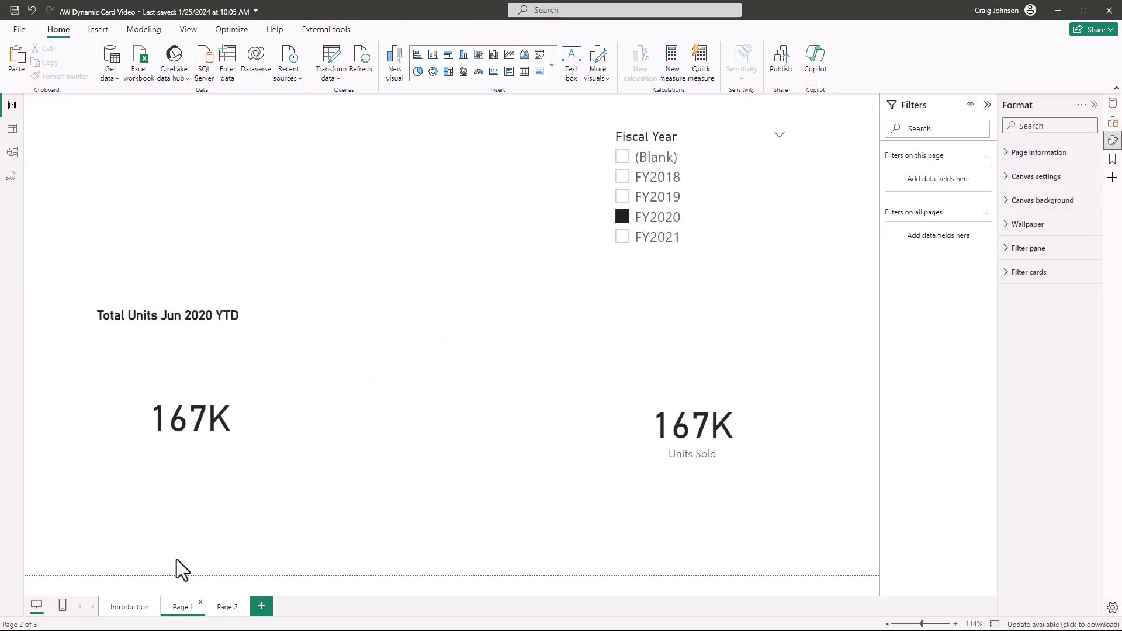
click(195, 365)
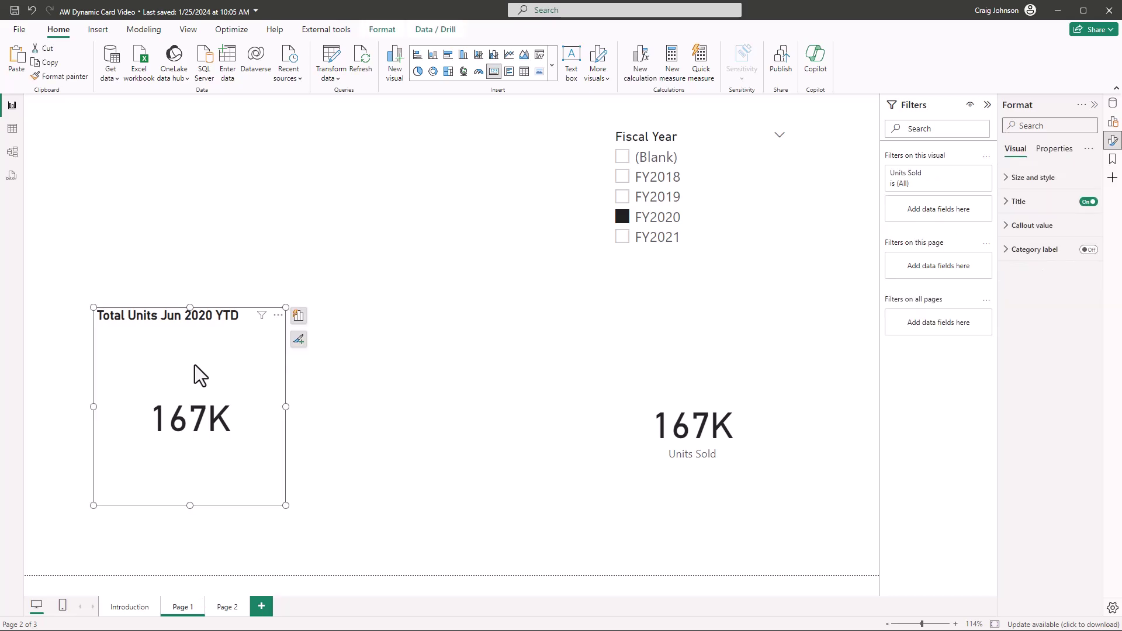
click(228, 608)
right_click(156, 371)
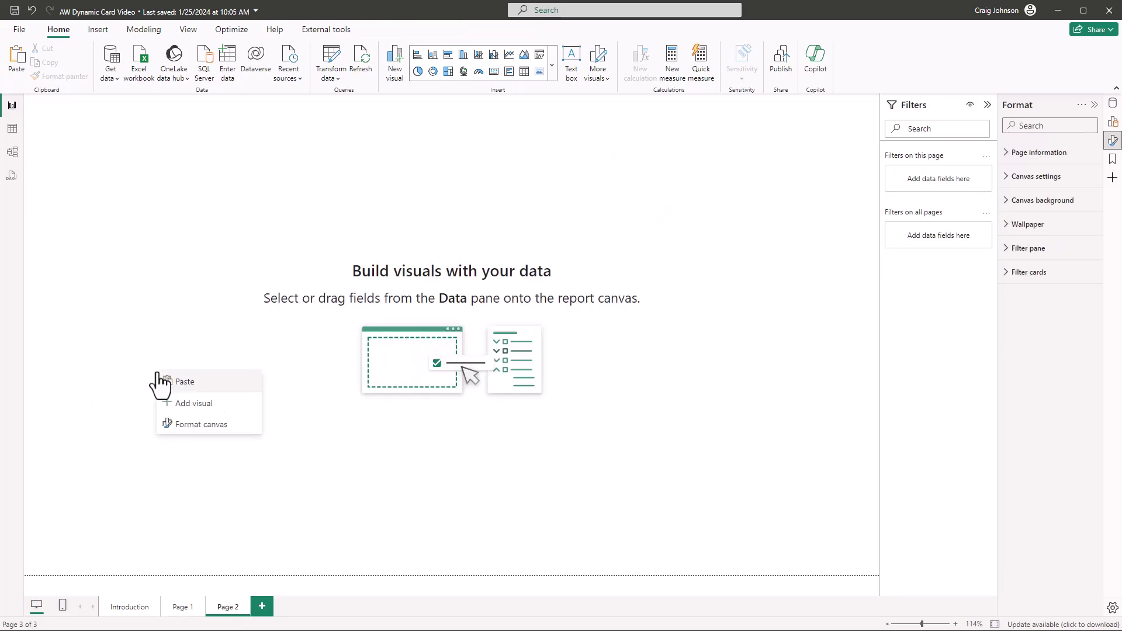
click(182, 381)
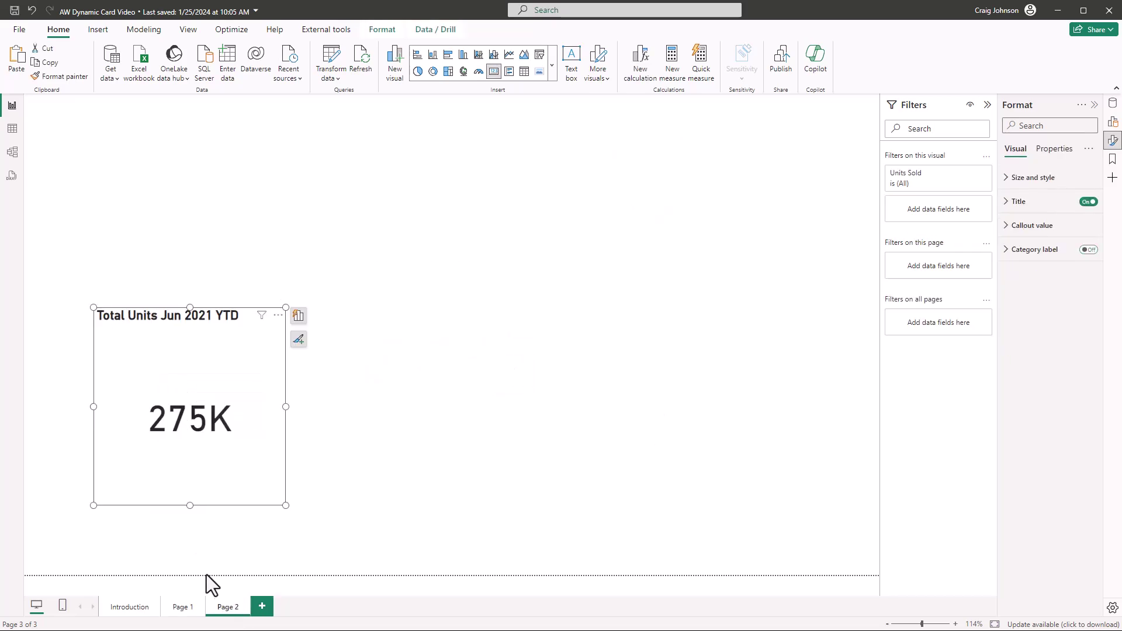
Set Page 1's Fiscal Year slicer to FY2019, and move the copied card on Page 2 up toward the page's top edge
click(189, 610)
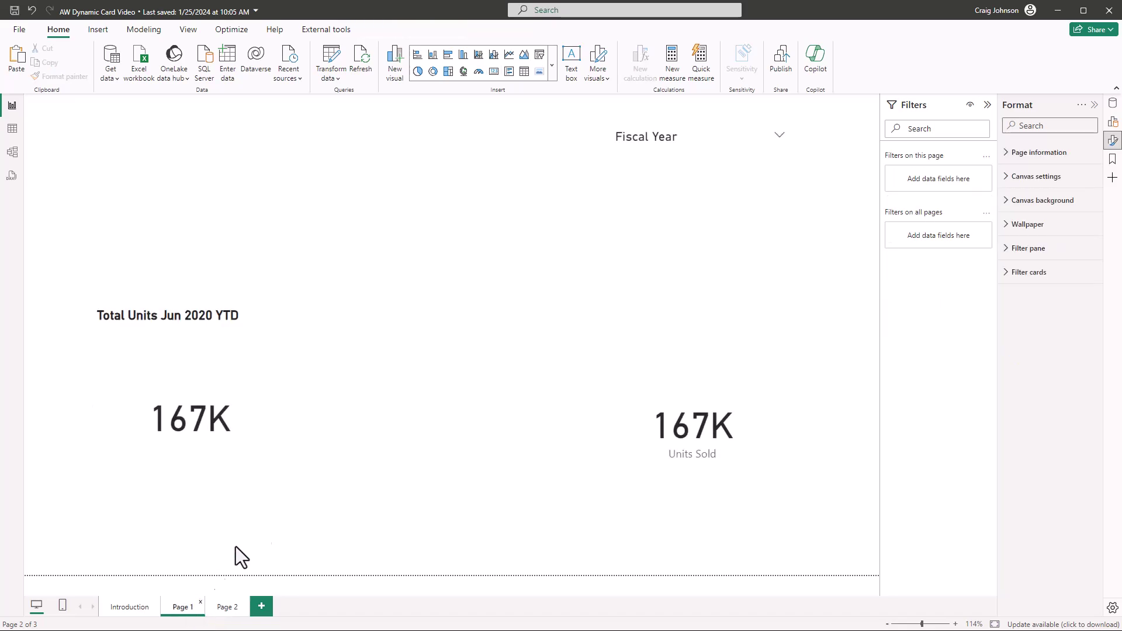
click(622, 199)
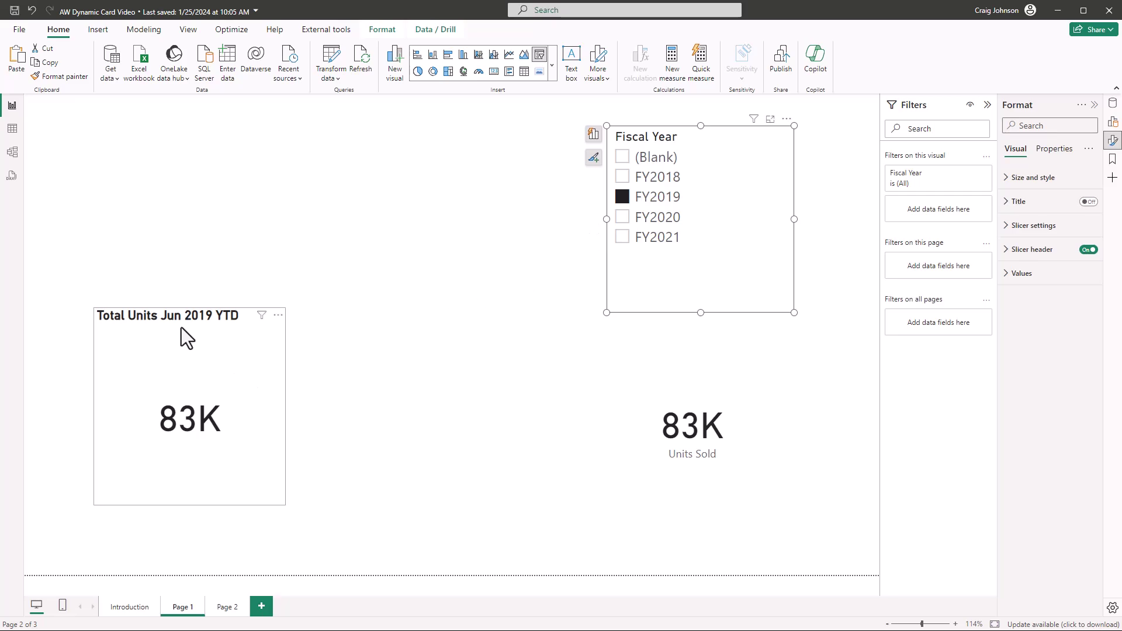
click(228, 615)
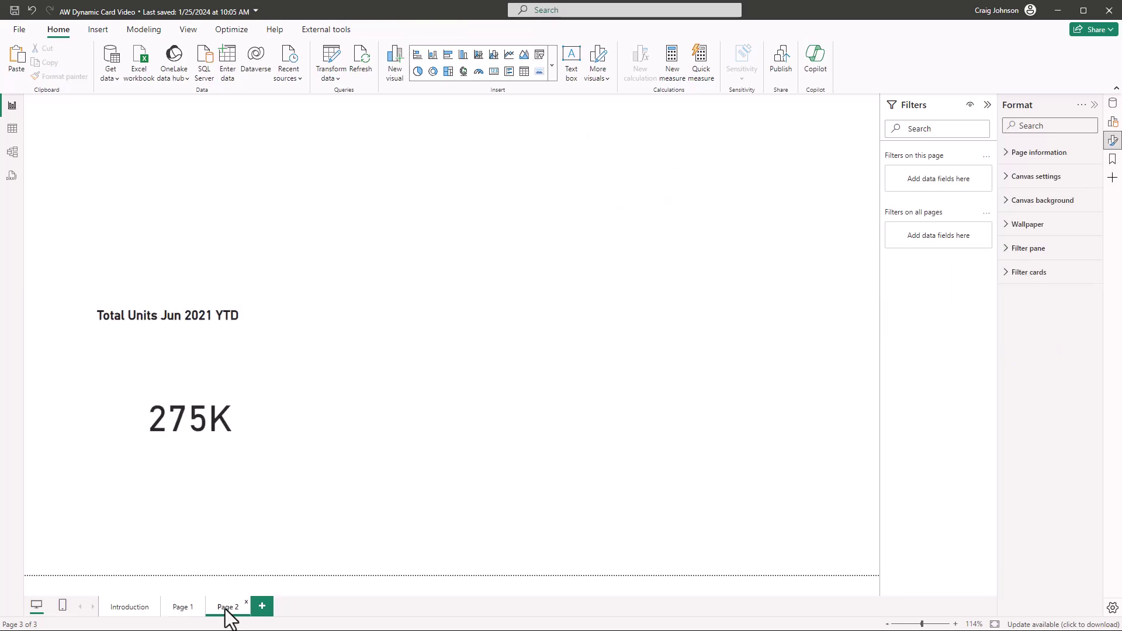
drag(178, 309, 168, 187)
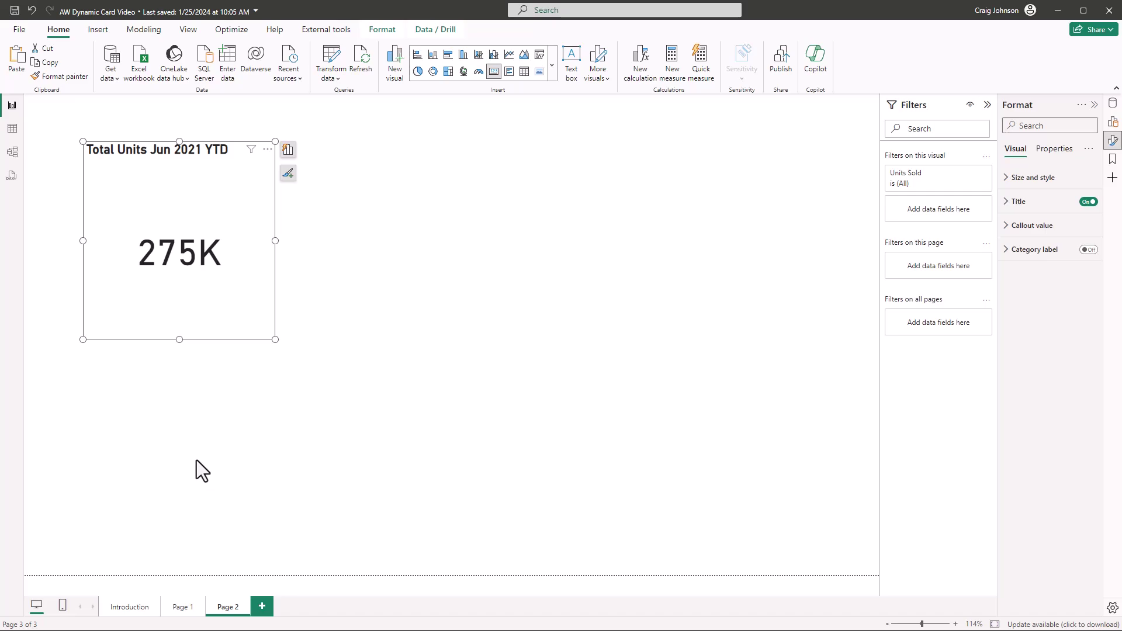
Set Page 1's Fiscal Year slicer to FY2020, compare its card title with the copy on Page 2, and return to Page 1
click(187, 610)
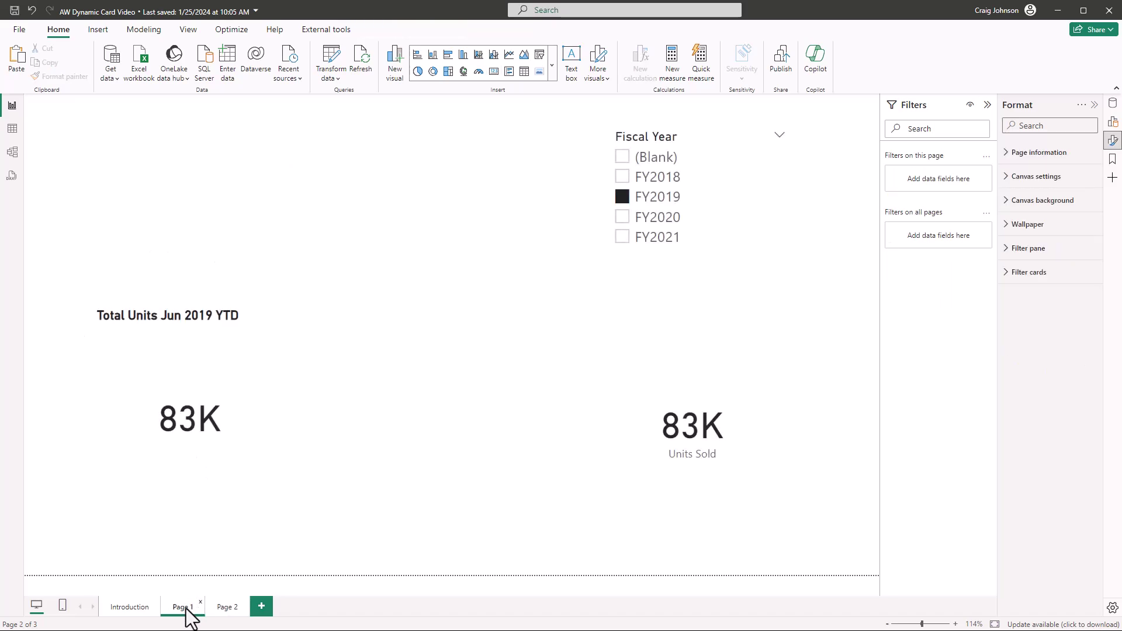
click(622, 217)
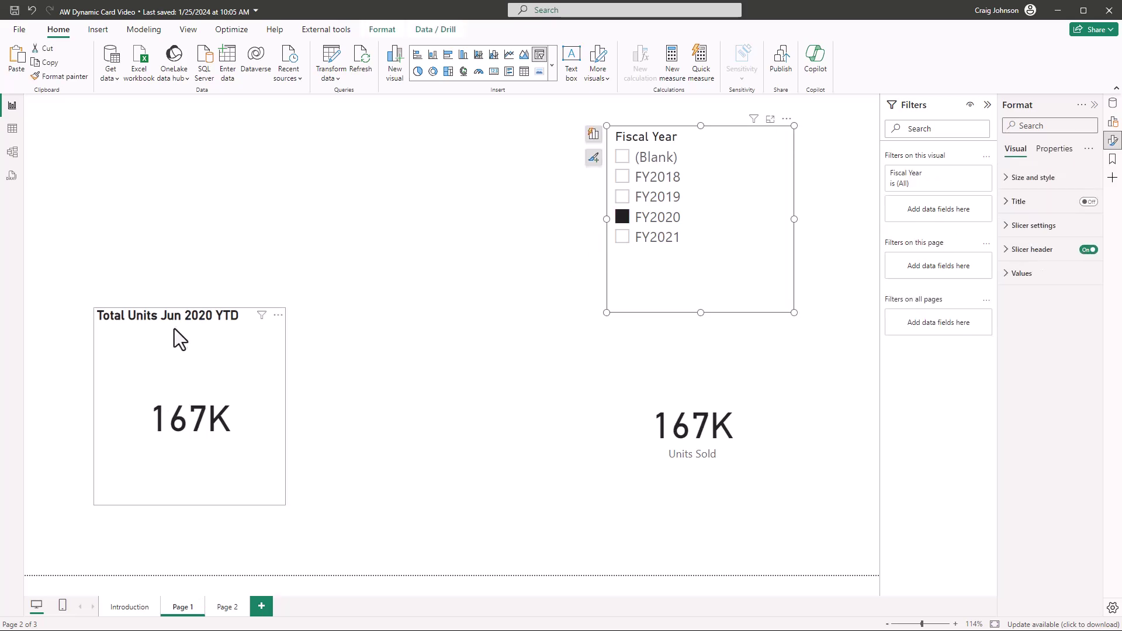
click(227, 607)
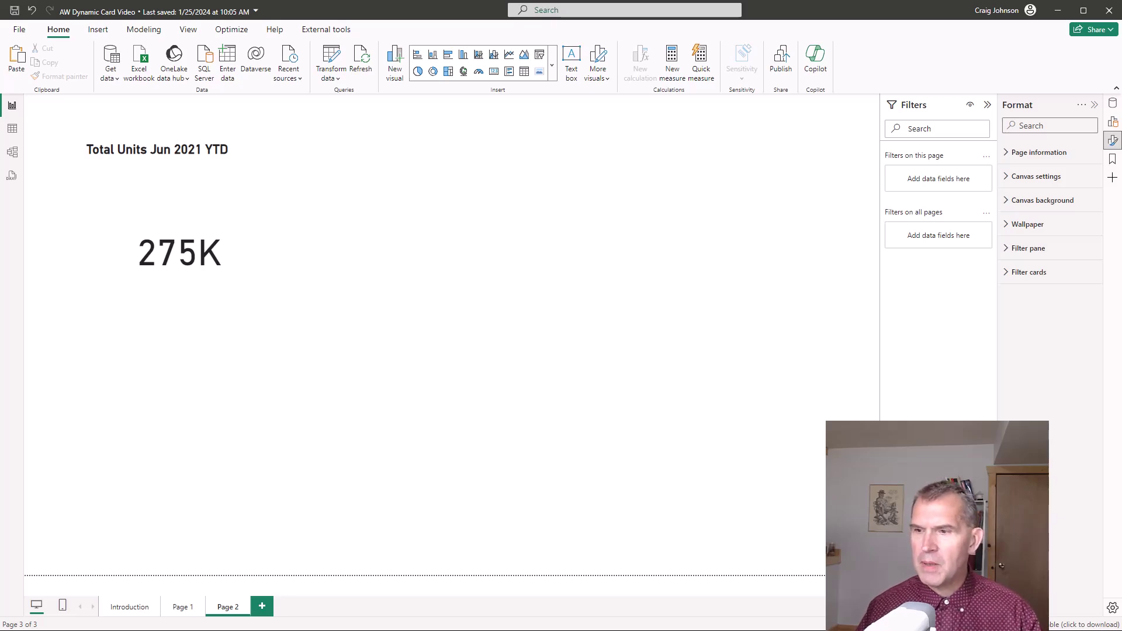
click(185, 608)
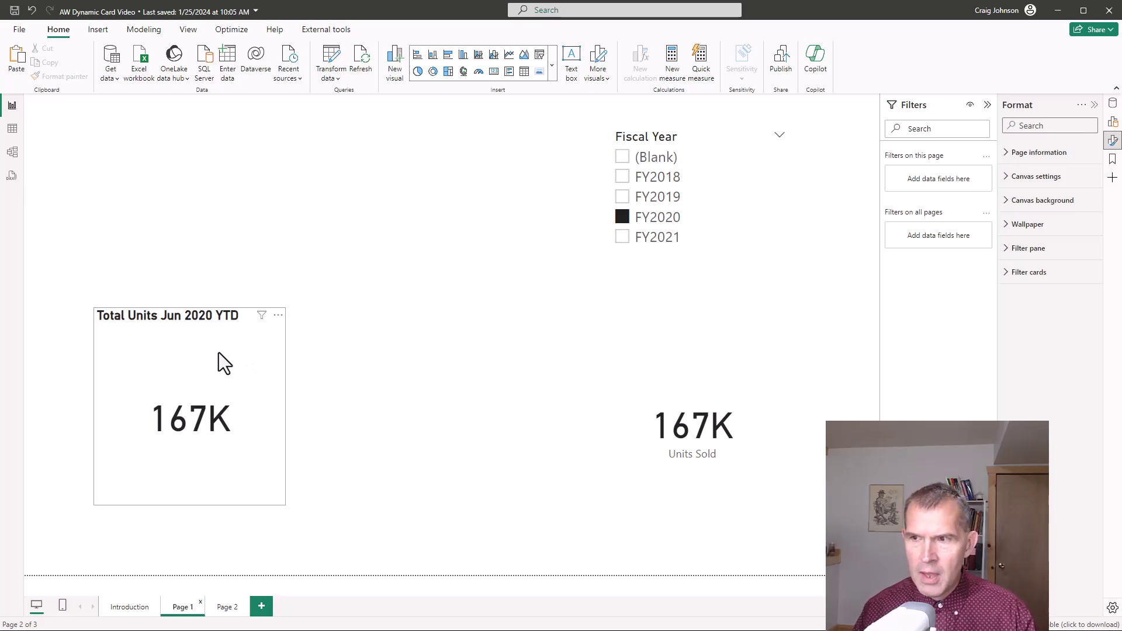
Open the formula of the LastPeriod measure in the Sales table for review
click(1113, 104)
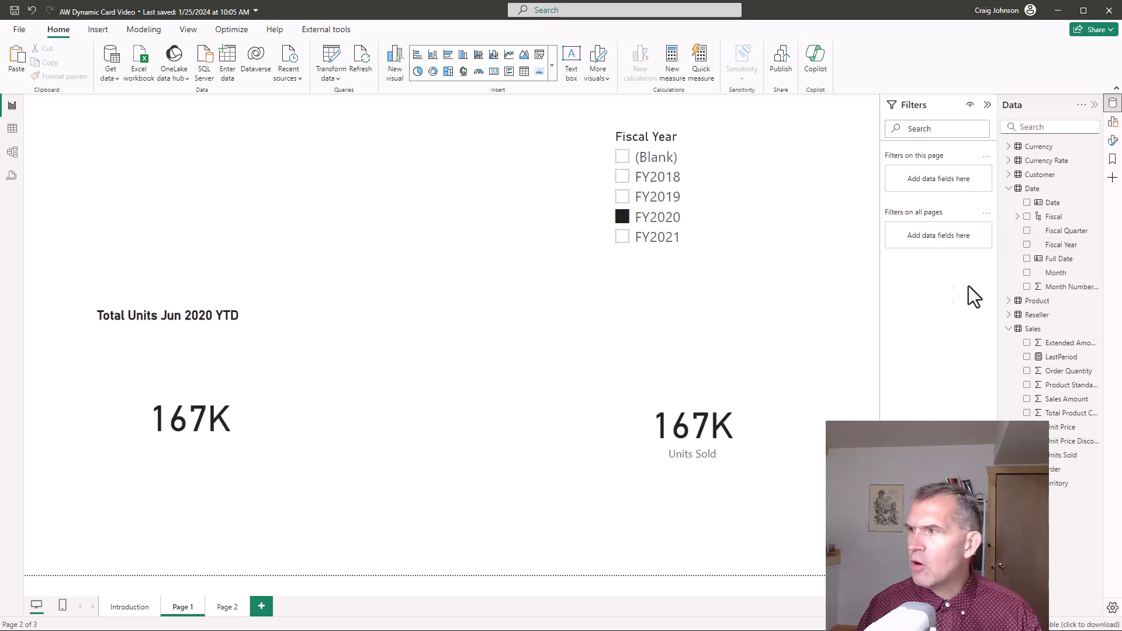
click(1061, 357)
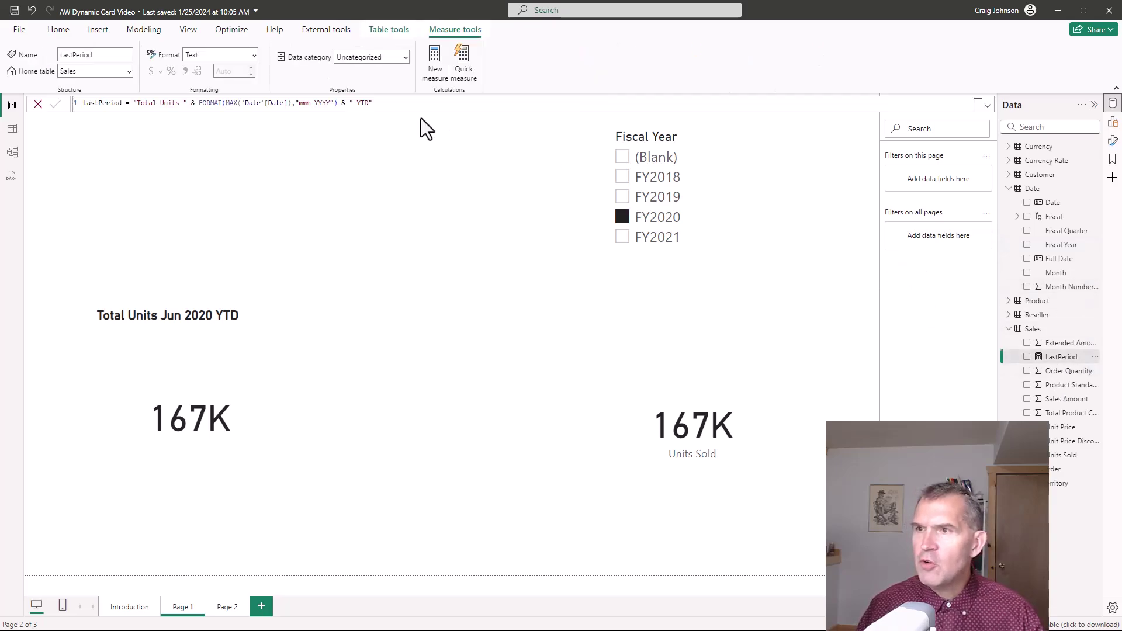